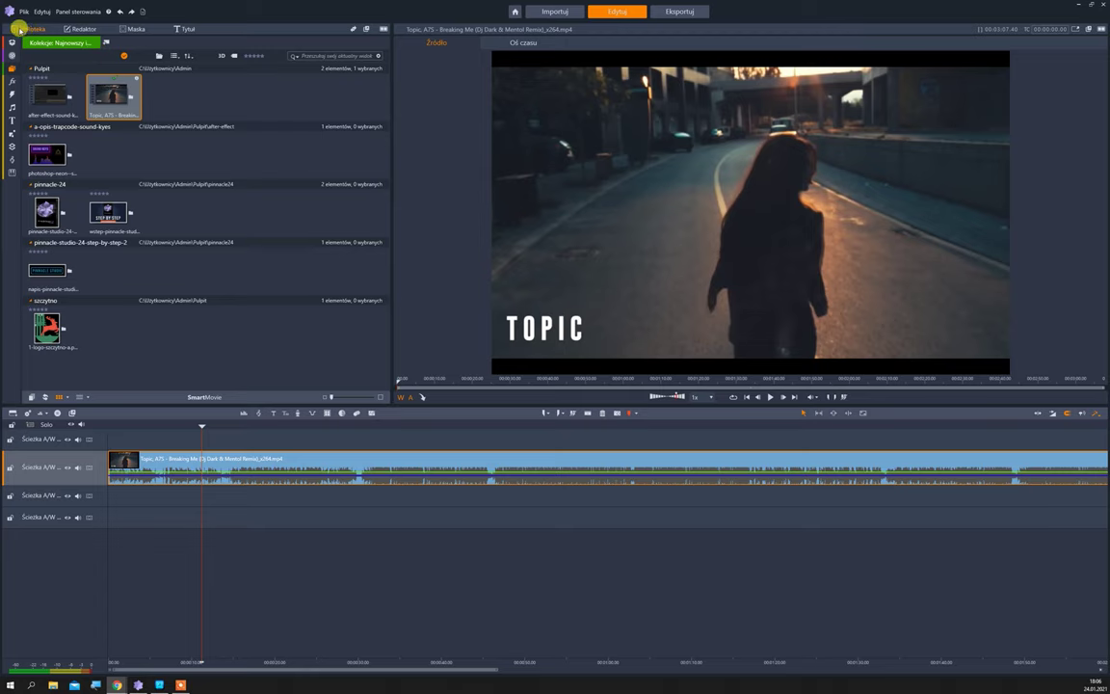
Show the timeline preview and scrub back to about 9.5 seconds.
left_click(511, 40)
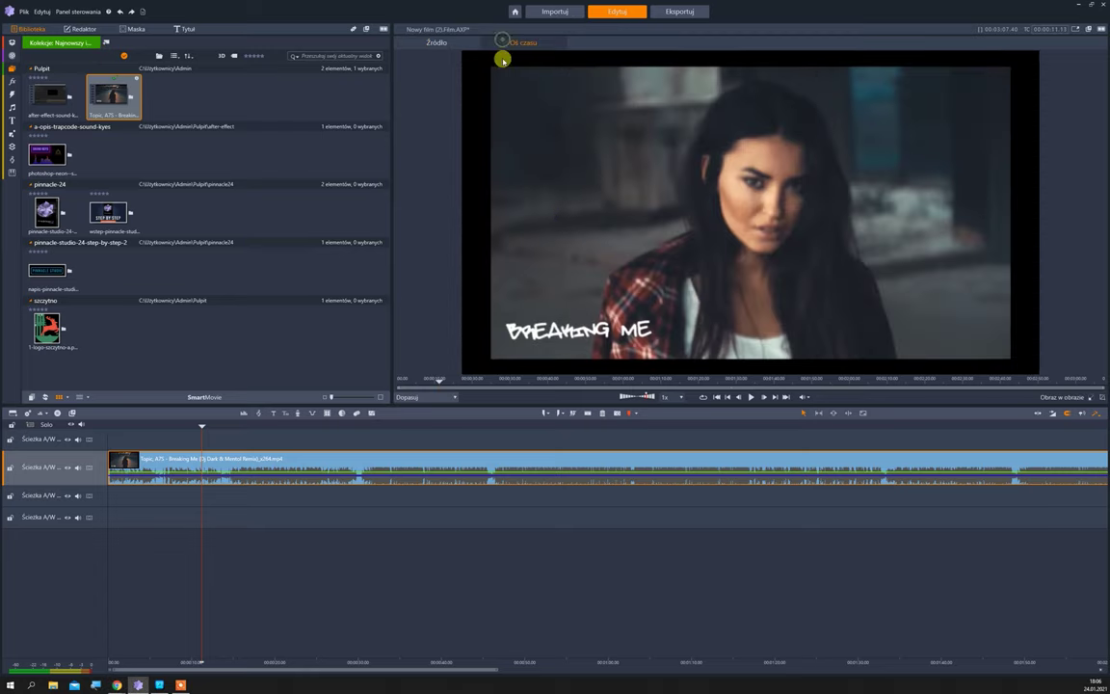
mouse_move(204, 426)
left_mouse_down()
mouse_move(248, 426)
mouse_move(191, 427)
mouse_move(339, 434)
mouse_move(196, 440)
left_mouse_up()
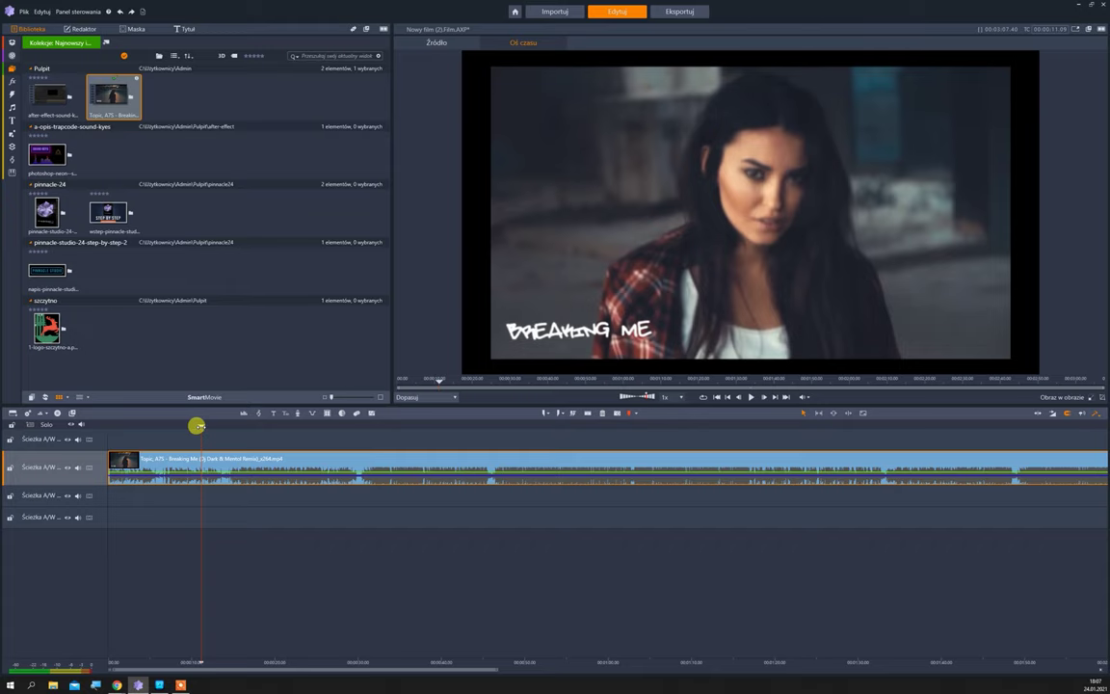
mouse_move(197, 424)
left_mouse_down()
mouse_move(165, 421)
mouse_move(271, 428)
mouse_move(188, 428)
left_mouse_up()
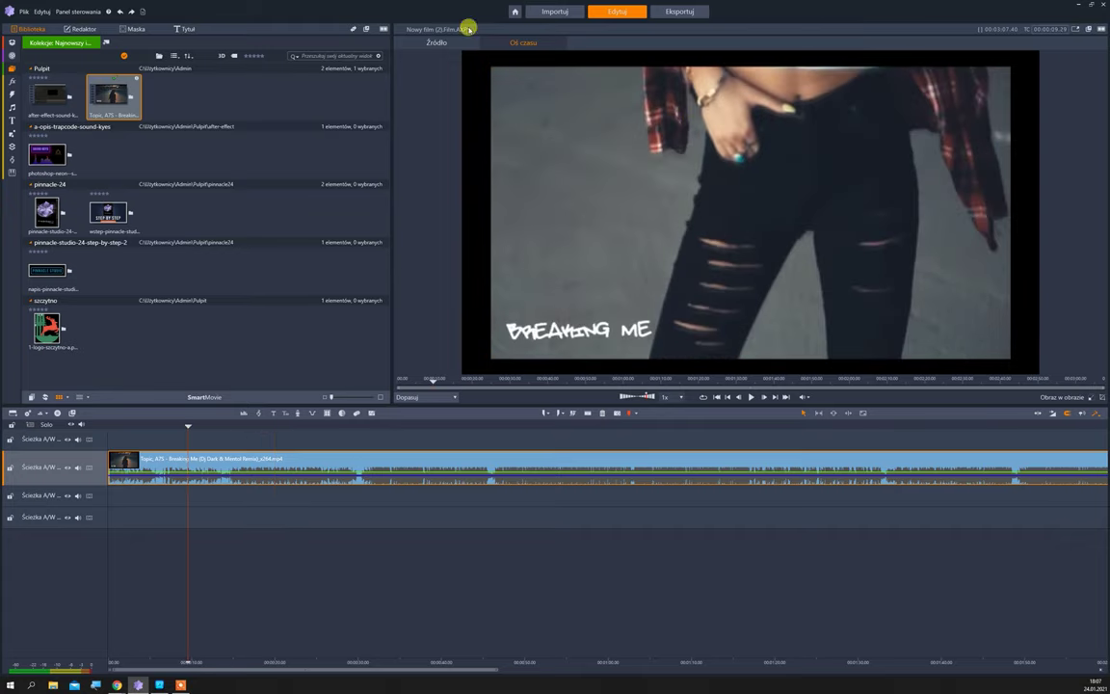
Preview the neon sound-keys banner and the after-effect sound-keys video in the source viewer, checking the timeline at about 15 seconds in between.
left_click(397, 41)
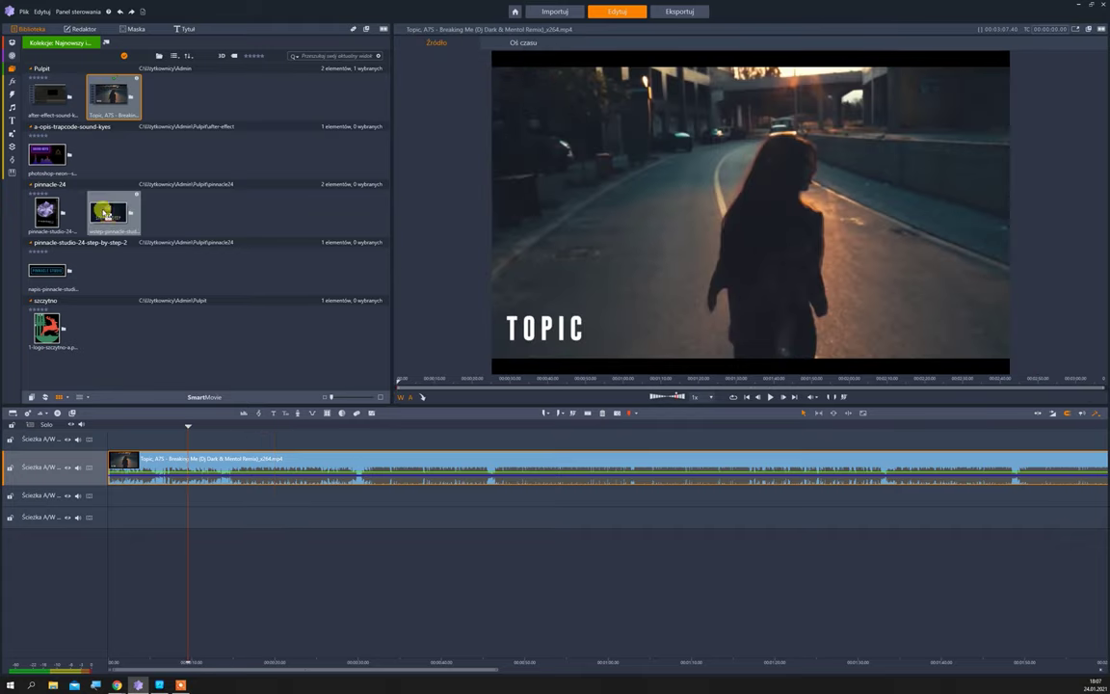
left_click(39, 157)
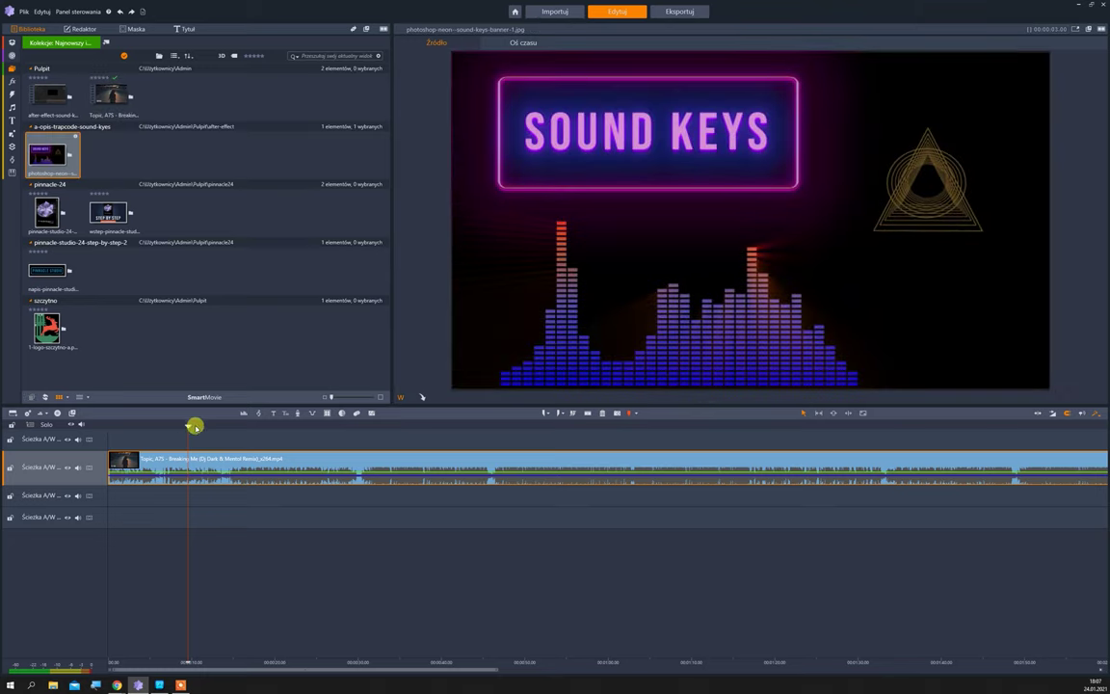
left_click(239, 426)
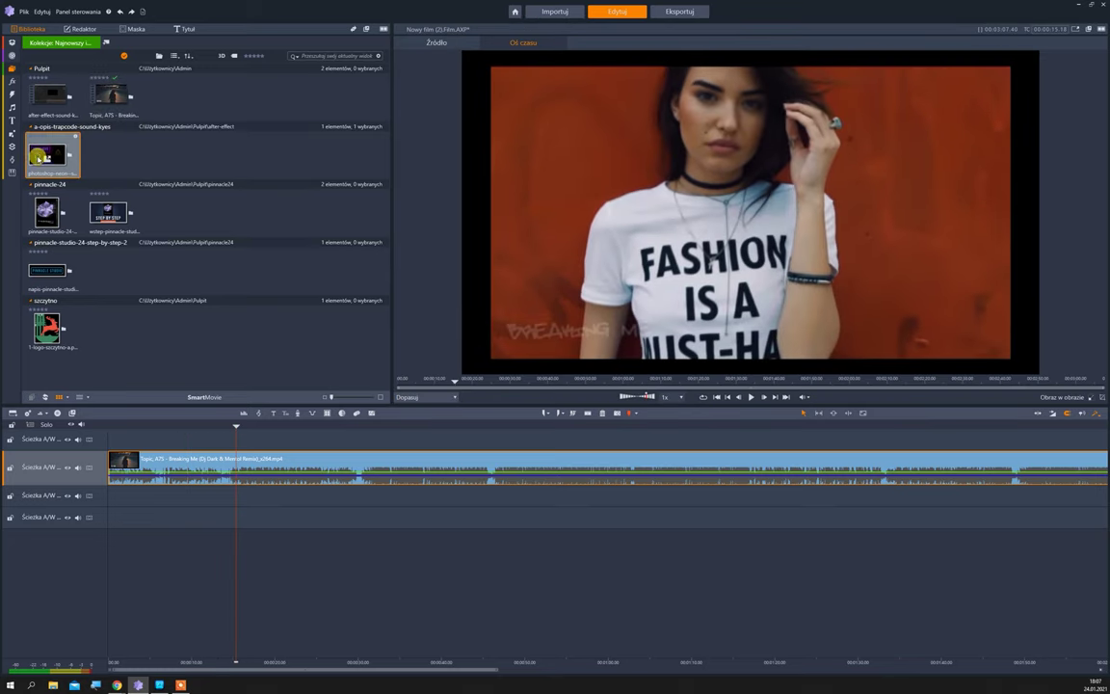
left_click(36, 140)
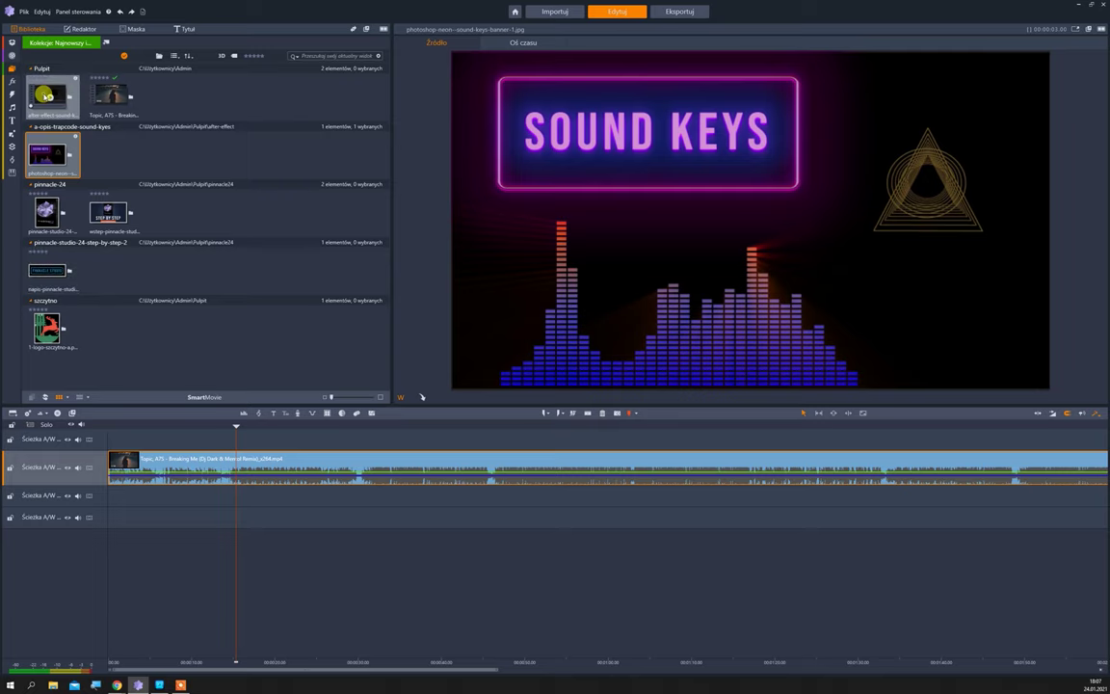
left_click(46, 97)
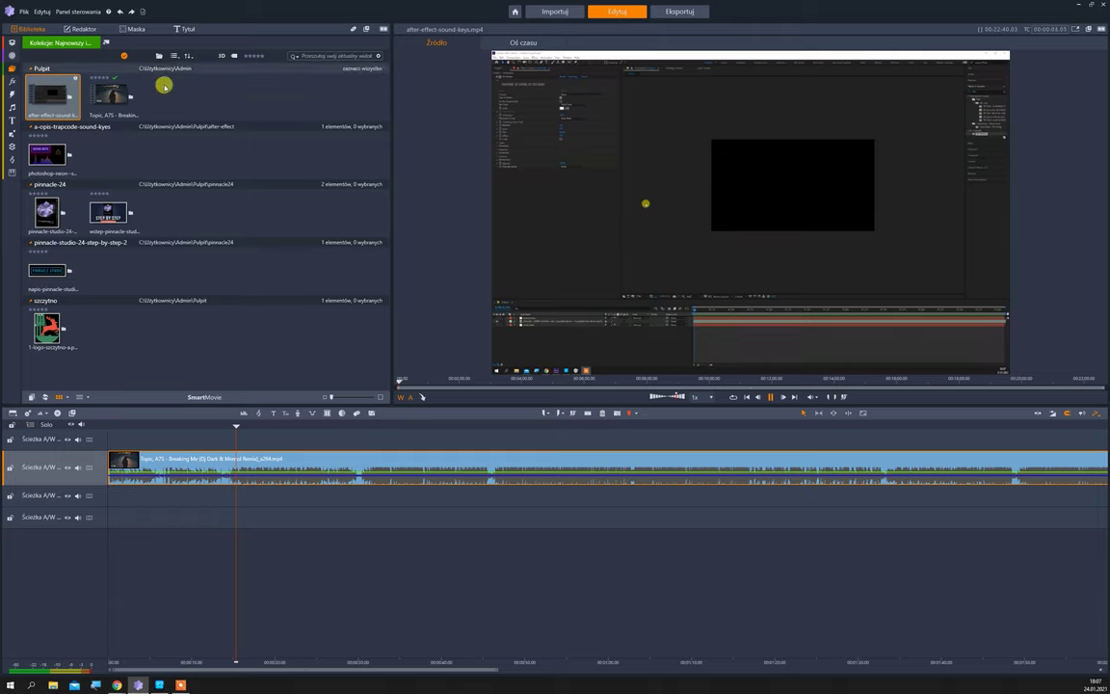
Enlarge the music video clip in the timeline preview to a size of about 108.6 and shift it to about -1.2 horizontally and 3.4 vertically.
left_click(525, 43)
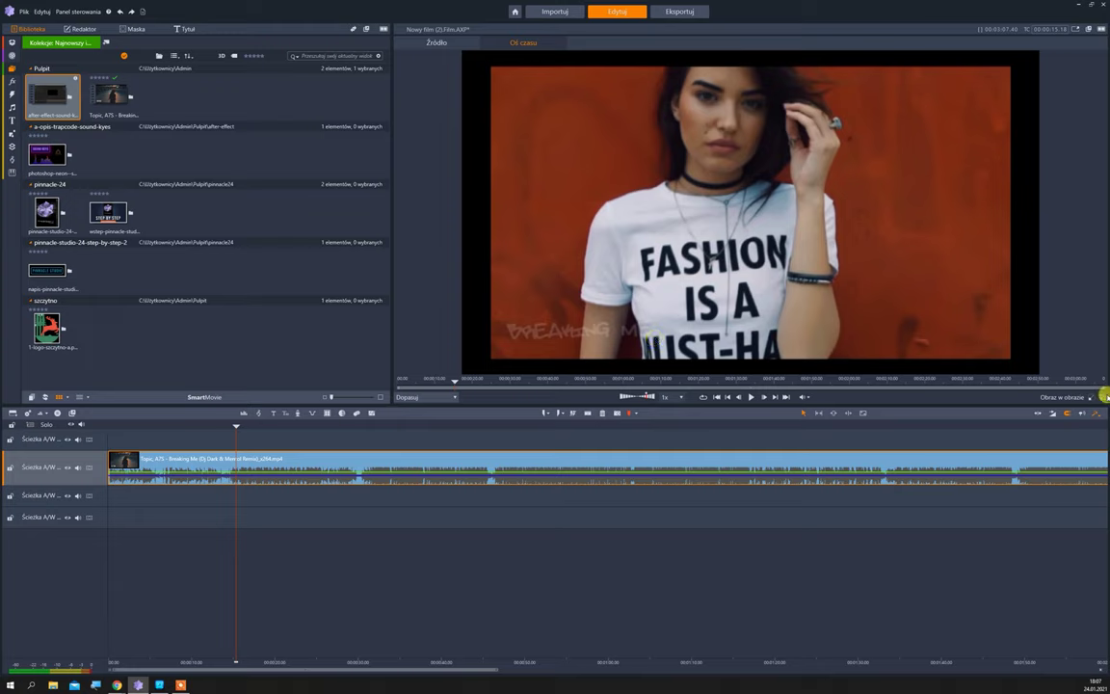
left_click(1102, 397)
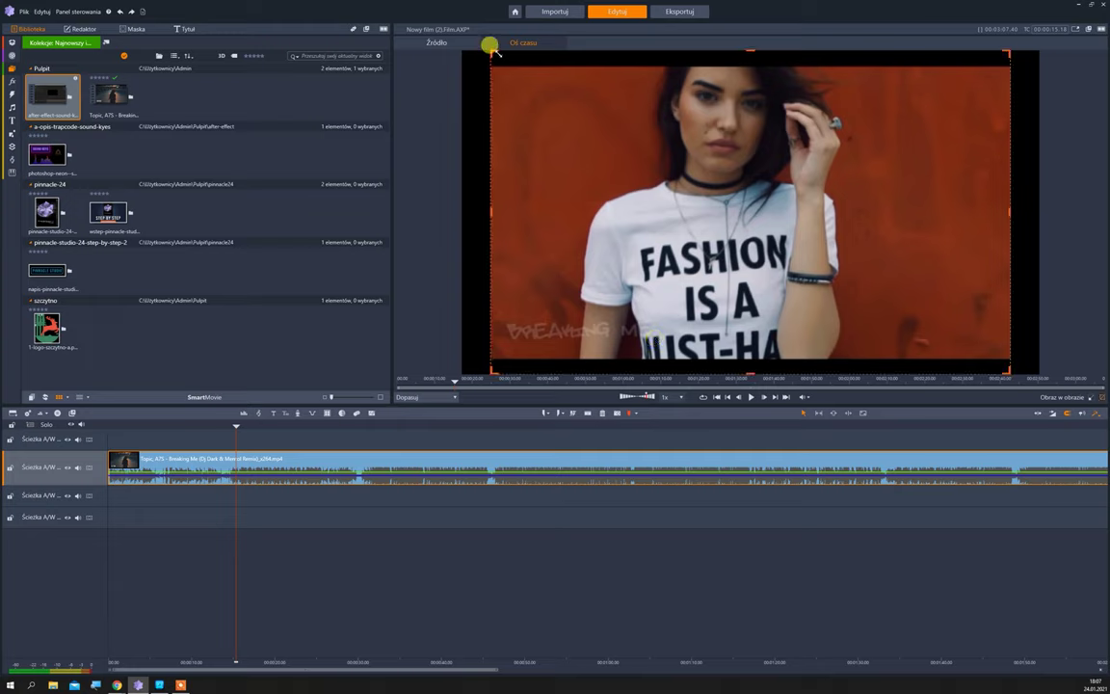
left_click_drag(491, 50, 456, 64)
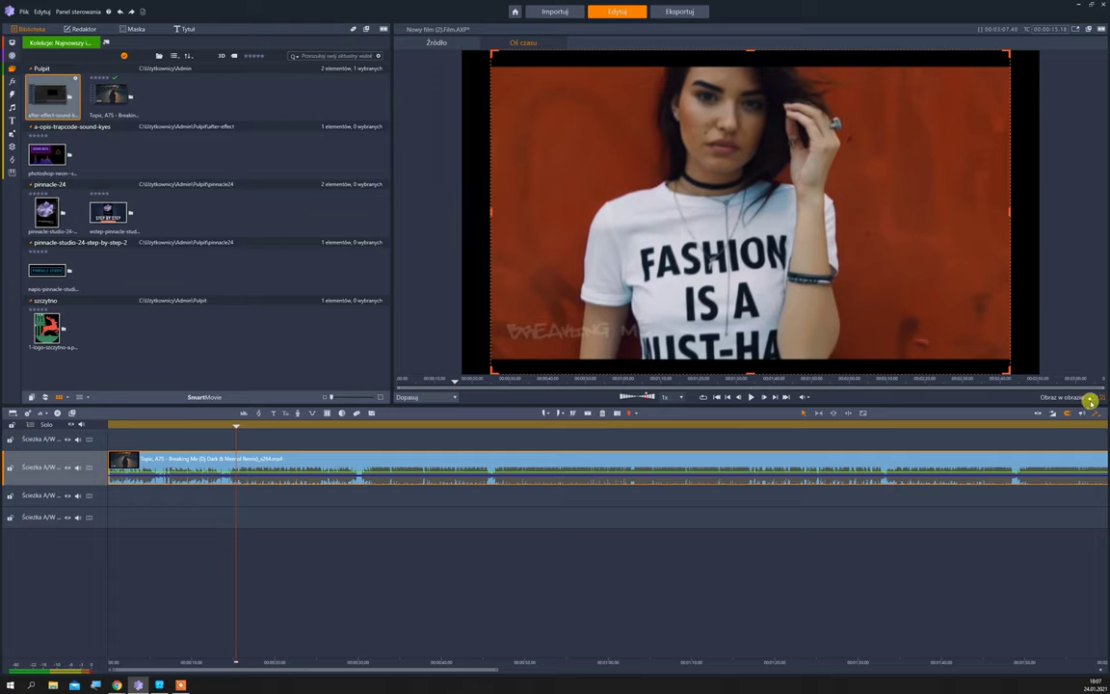
left_click(1103, 400)
left_click(1093, 398)
left_click_drag(1004, 370, 1054, 393)
left_click_drag(658, 195, 629, 174)
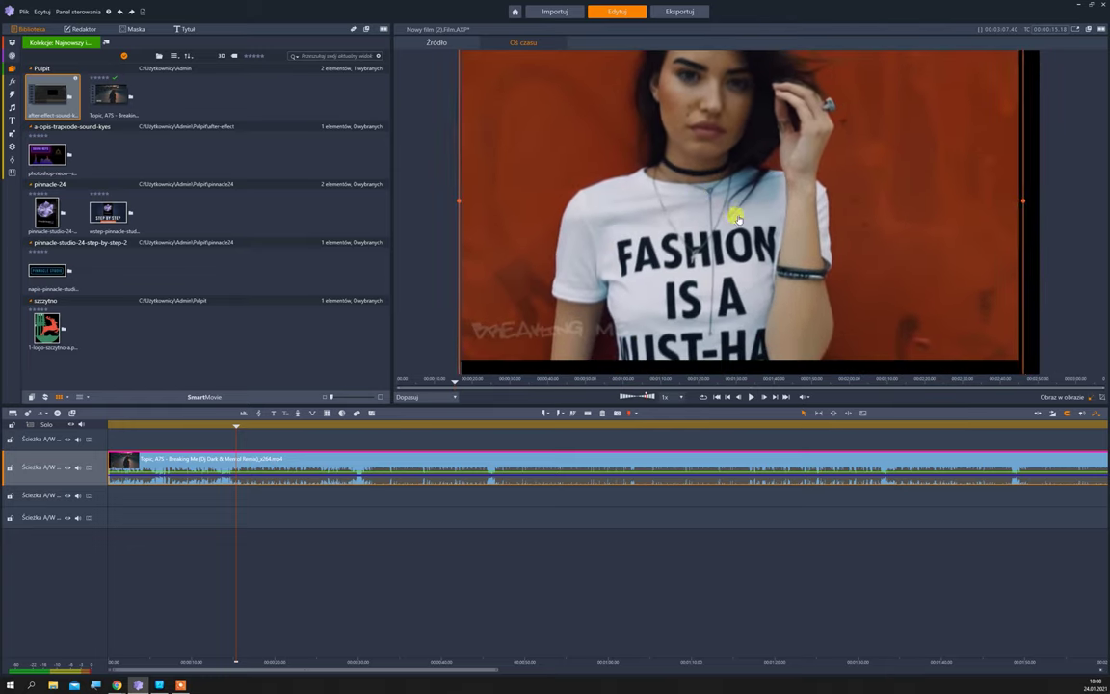
left_click(1101, 398)
left_click(1101, 398)
left_click(1101, 399)
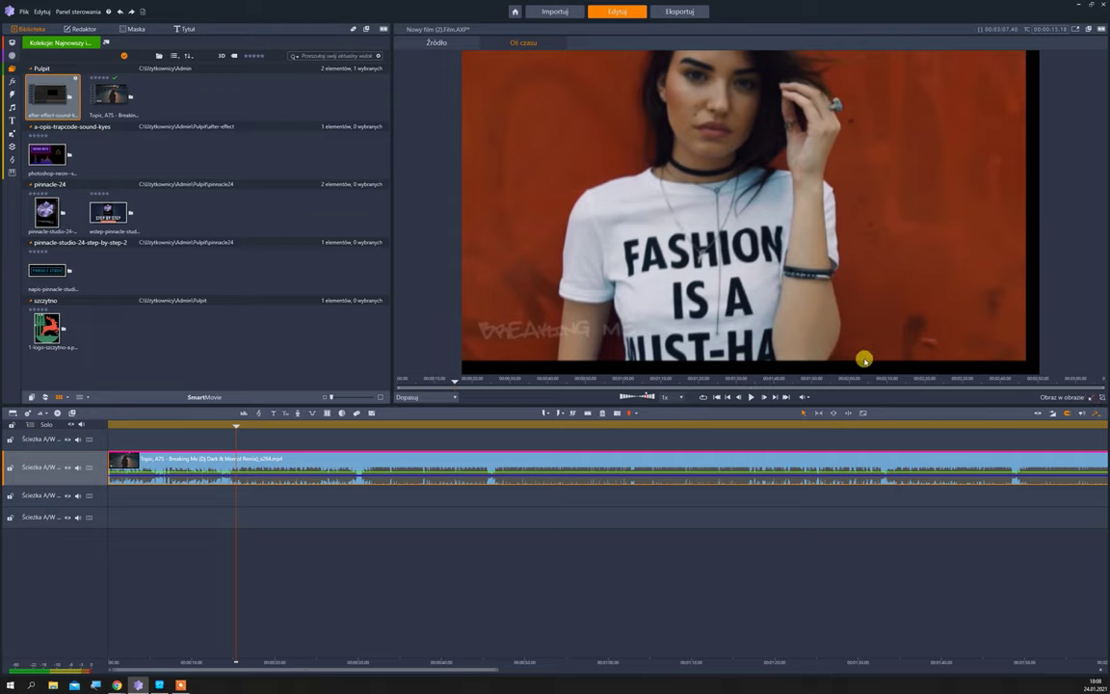
Move the playhead to about 33 seconds and browse the library's project bin, montage templates and effects.
left_click_drag(234, 426, 389, 429)
left_click(10, 44)
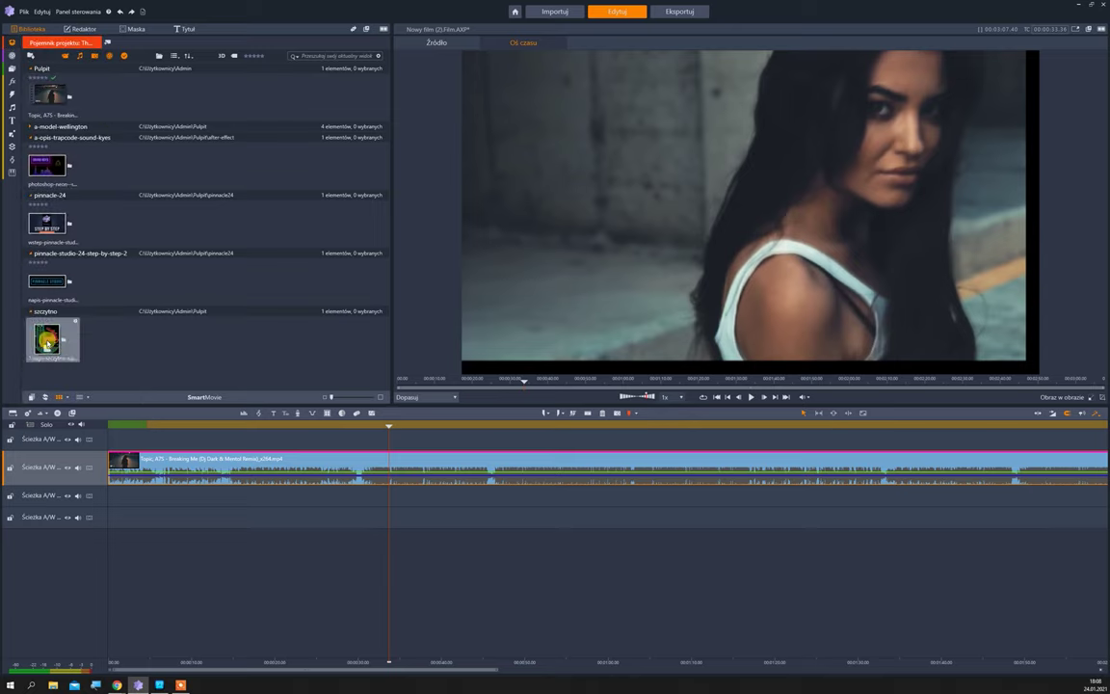
left_click(9, 81)
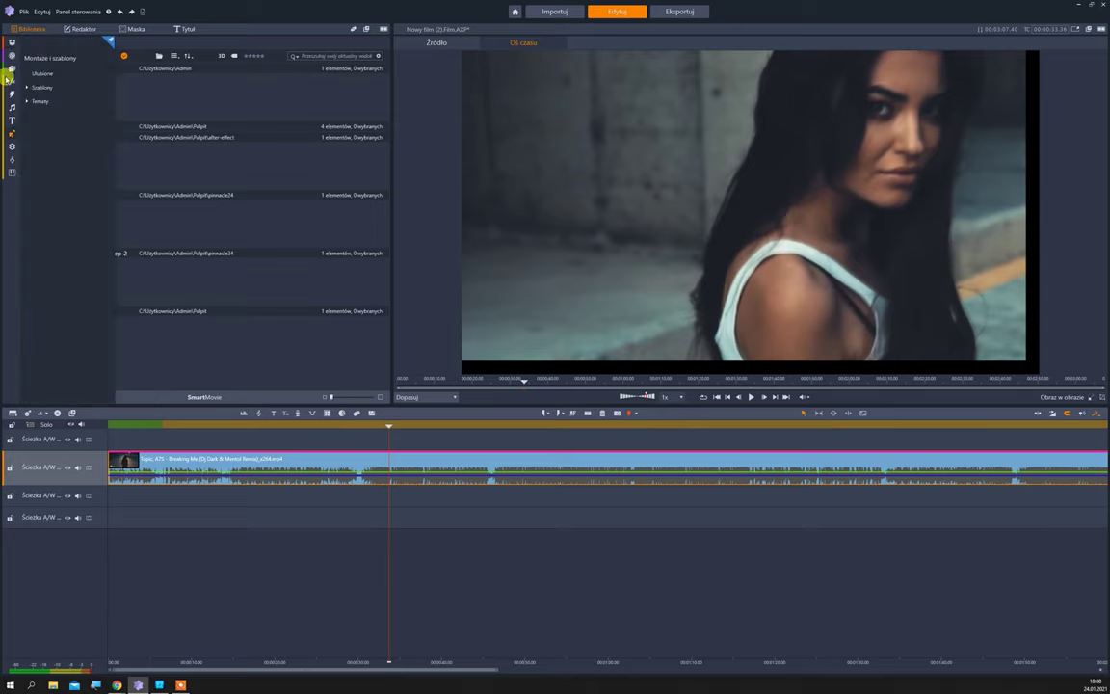
left_click(10, 55)
left_click(13, 81)
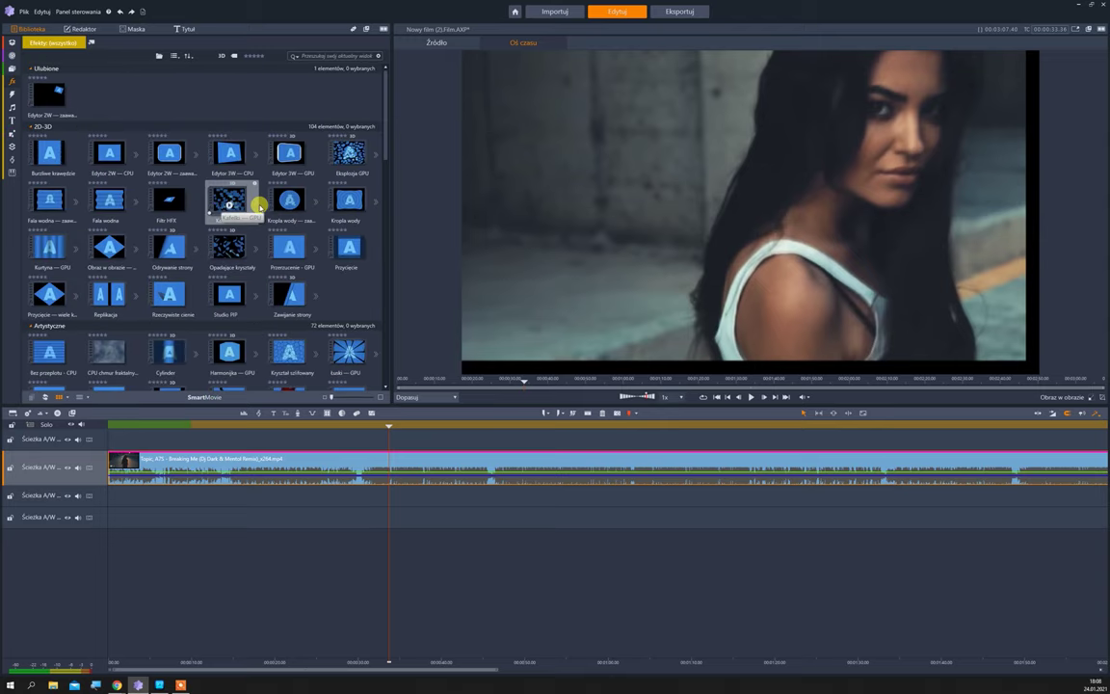
left_click(15, 79)
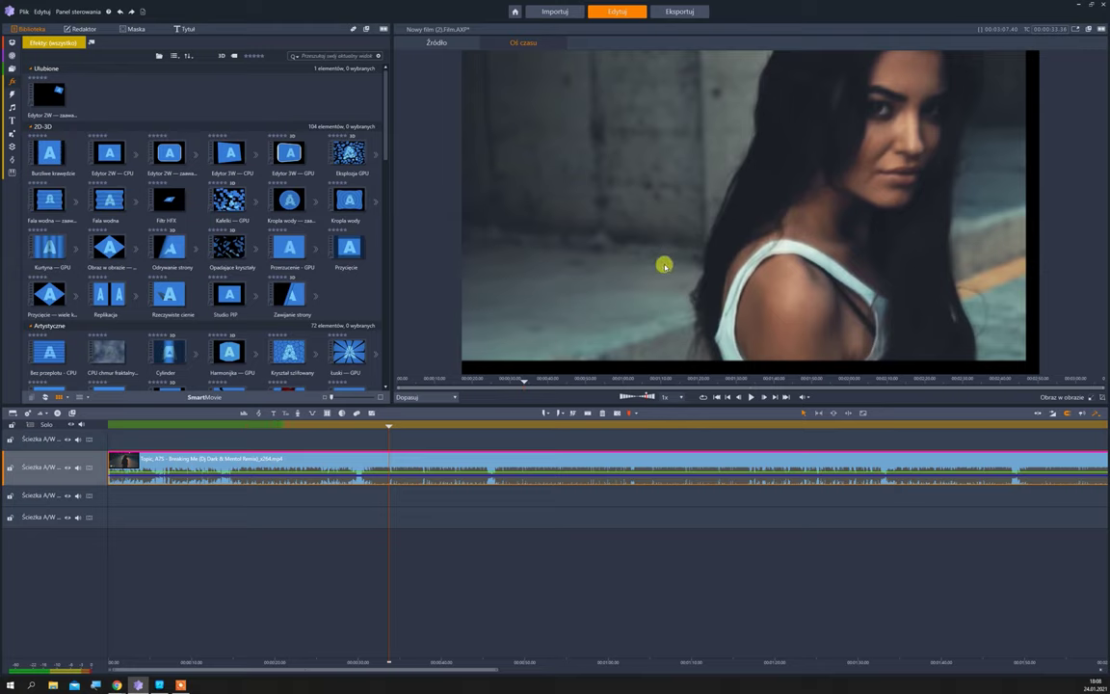
Preview the Edytor 3W CPU and GPU effects in the source viewer, and return to the timeline preview.
mouse_move(12, 45)
left_click(445, 45)
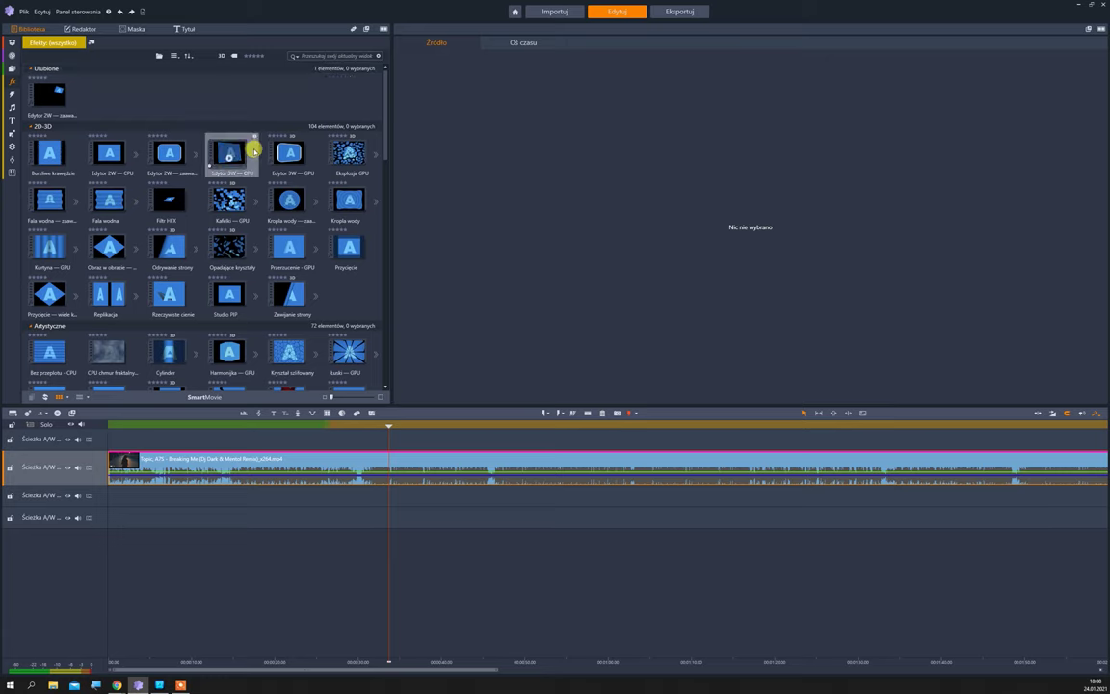
left_click(250, 151)
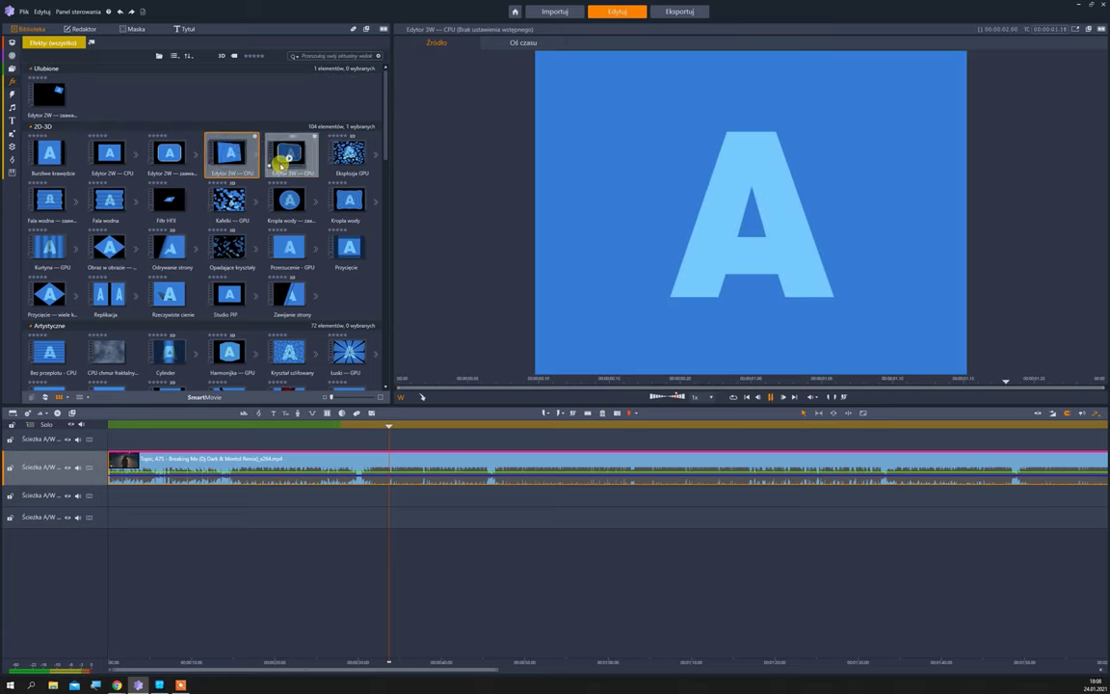
left_click(287, 154)
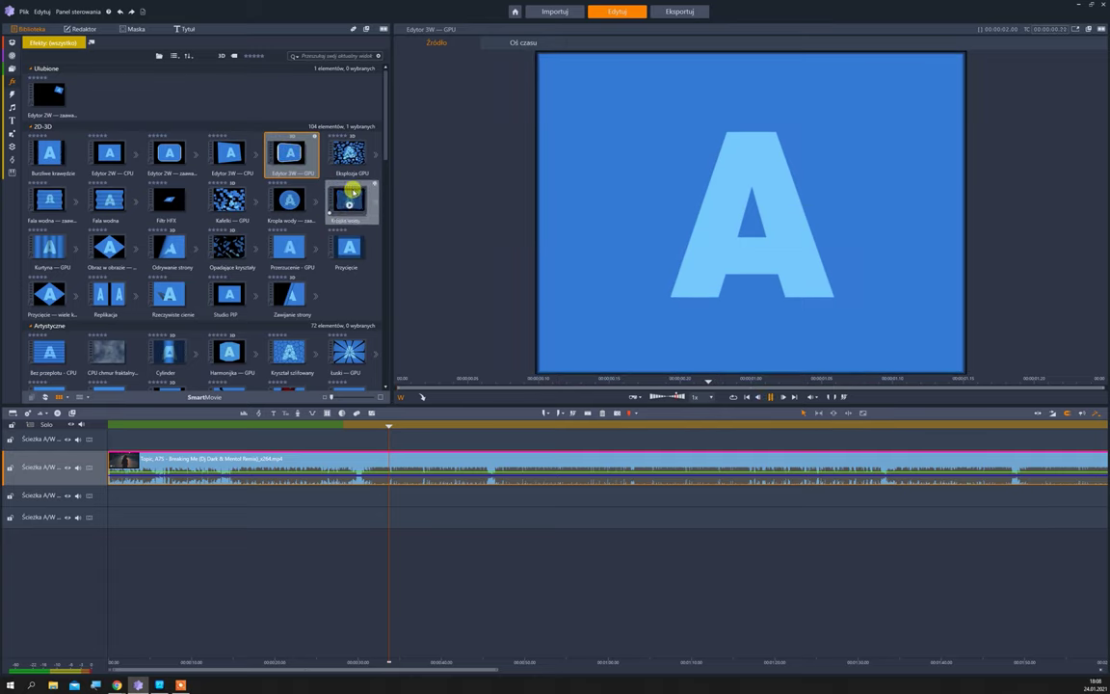
left_click(513, 44)
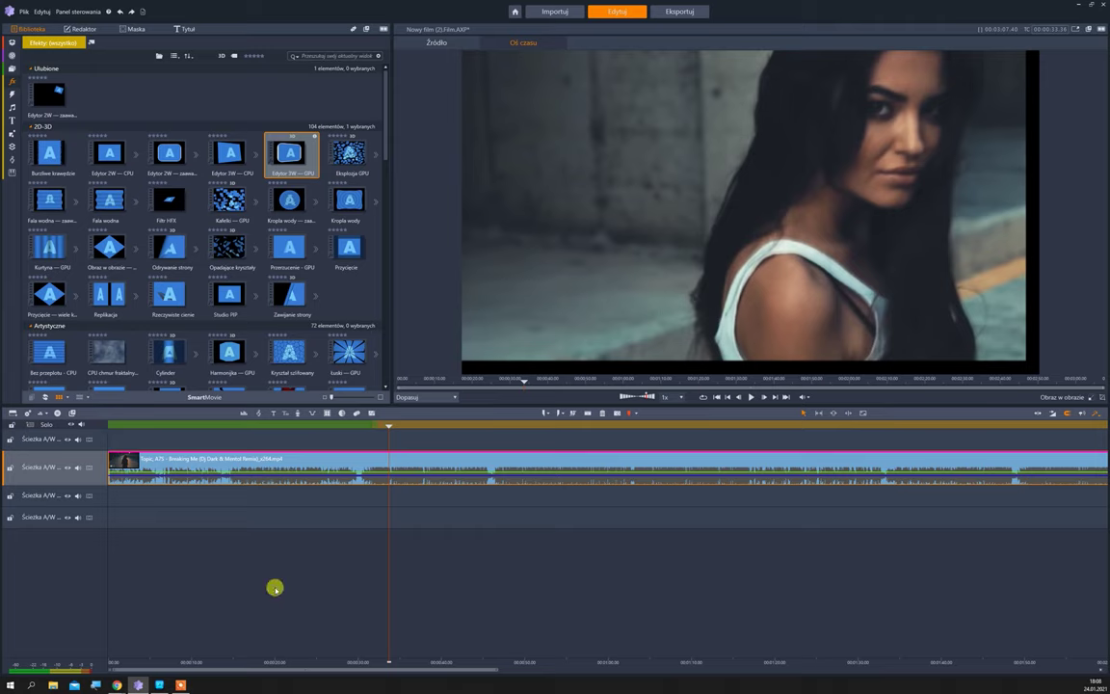
Fit the whole clip into the timeline with a taller track, and show the audio mixer controls.
left_click_drag(461, 668, 16, 661)
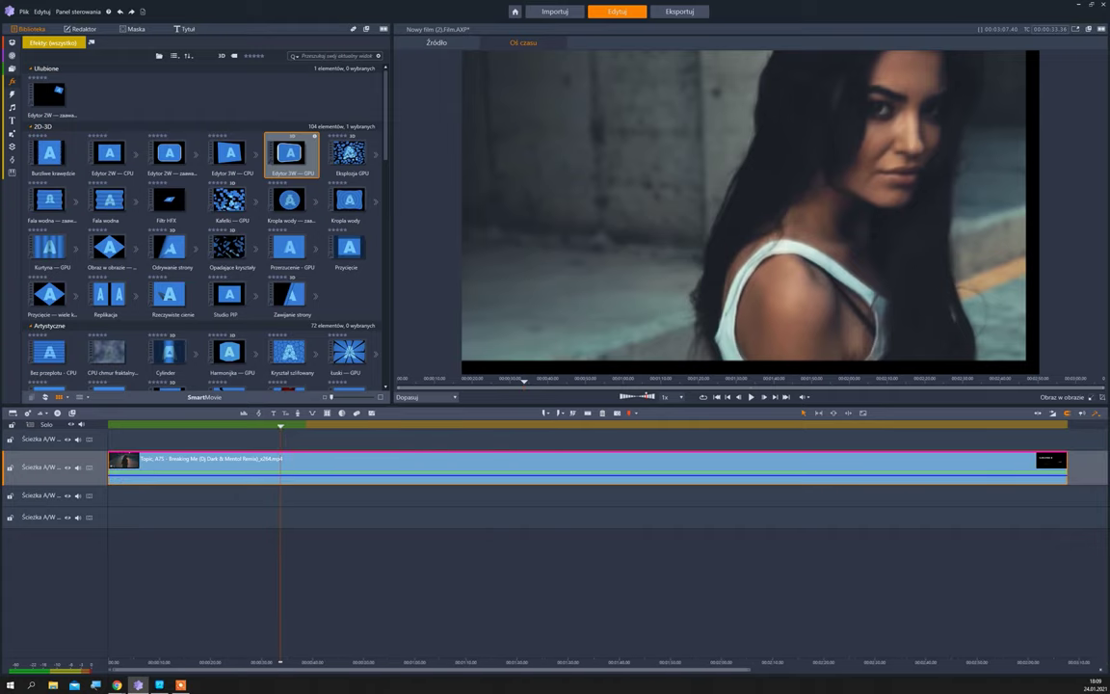
left_click_drag(402, 656, 227, 656)
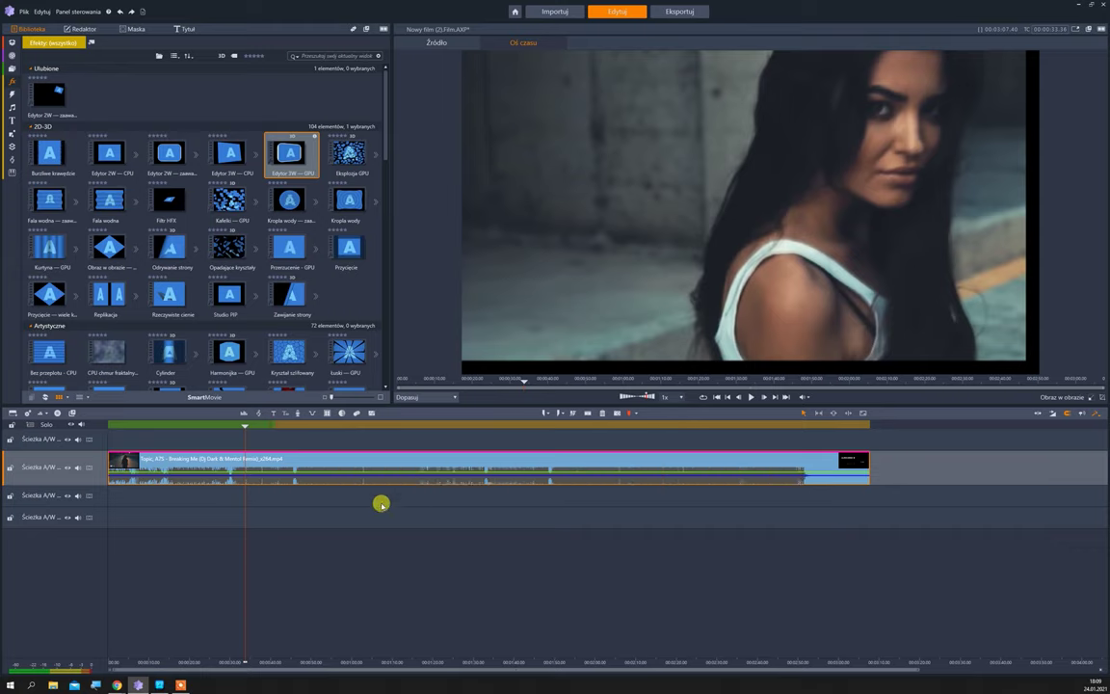
mouse_move(9, 122)
left_click_drag(133, 453, 185, 554)
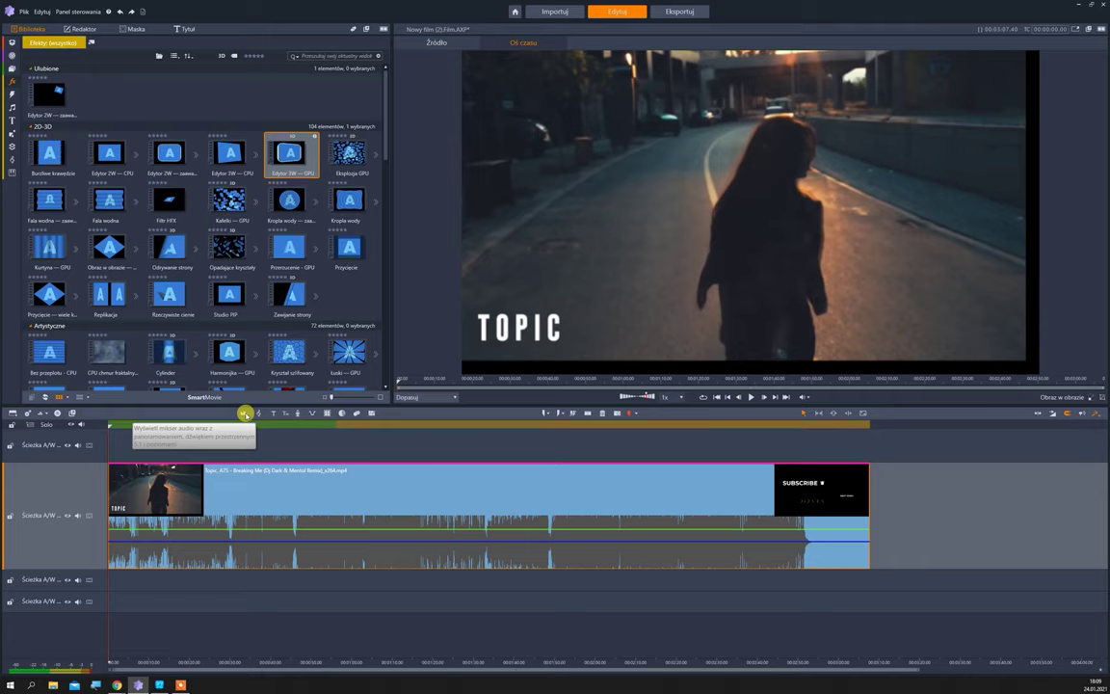
left_click(244, 413)
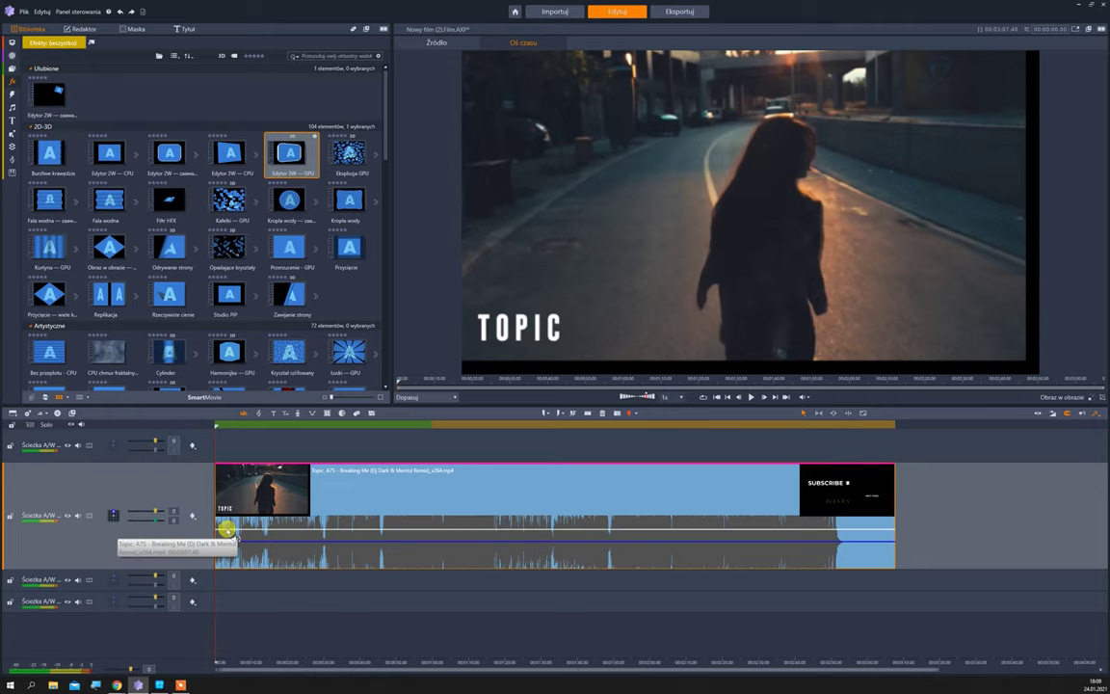
Add keyframes to the clip's volume line and lower its start to create a rising volume at the opening.
left_click_drag(225, 529, 258, 529)
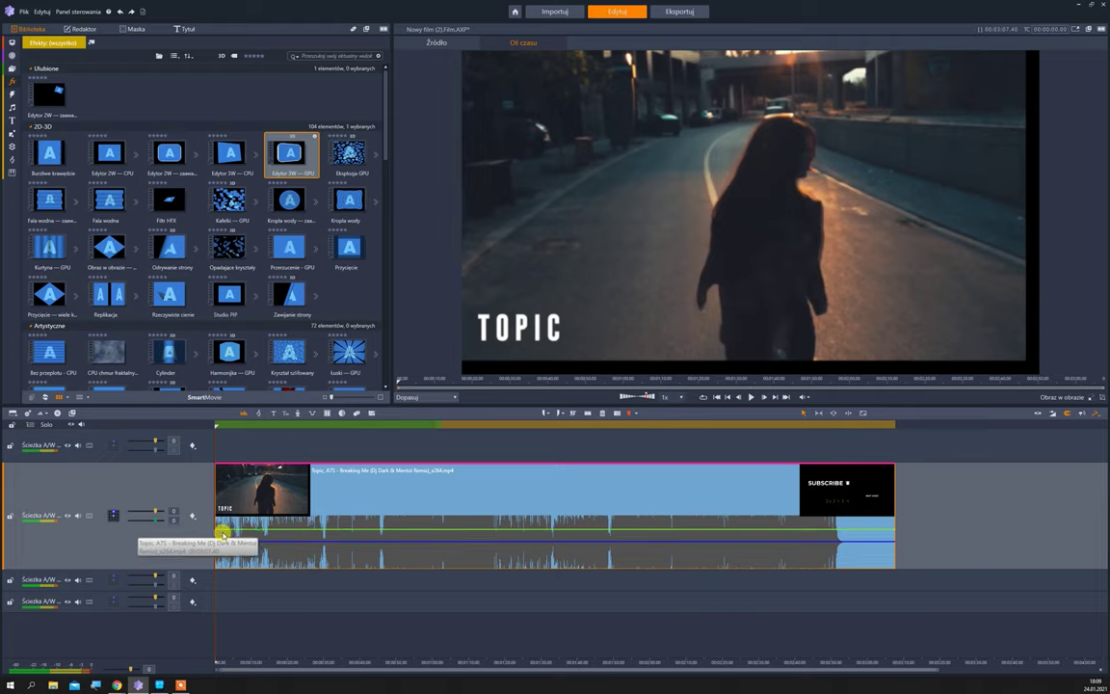
mouse_move(222, 528)
left_mouse_down()
mouse_move(220, 567)
mouse_move(218, 530)
mouse_move(223, 549)
left_mouse_up()
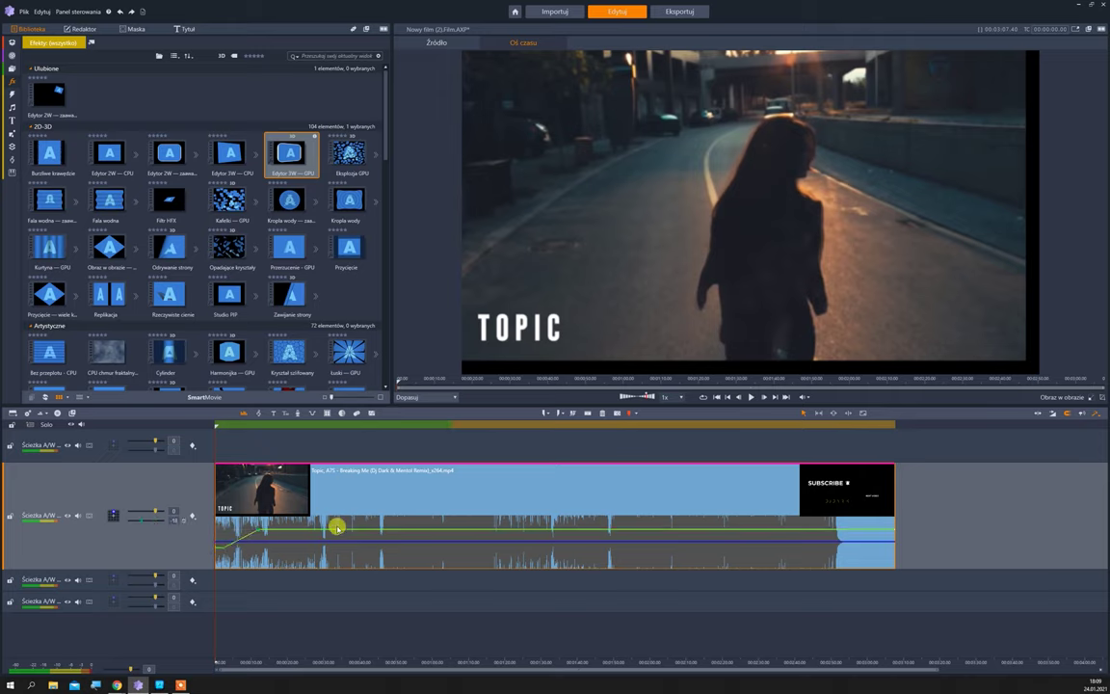
mouse_move(337, 528)
left_mouse_down()
mouse_move(338, 549)
mouse_move(337, 529)
left_mouse_up()
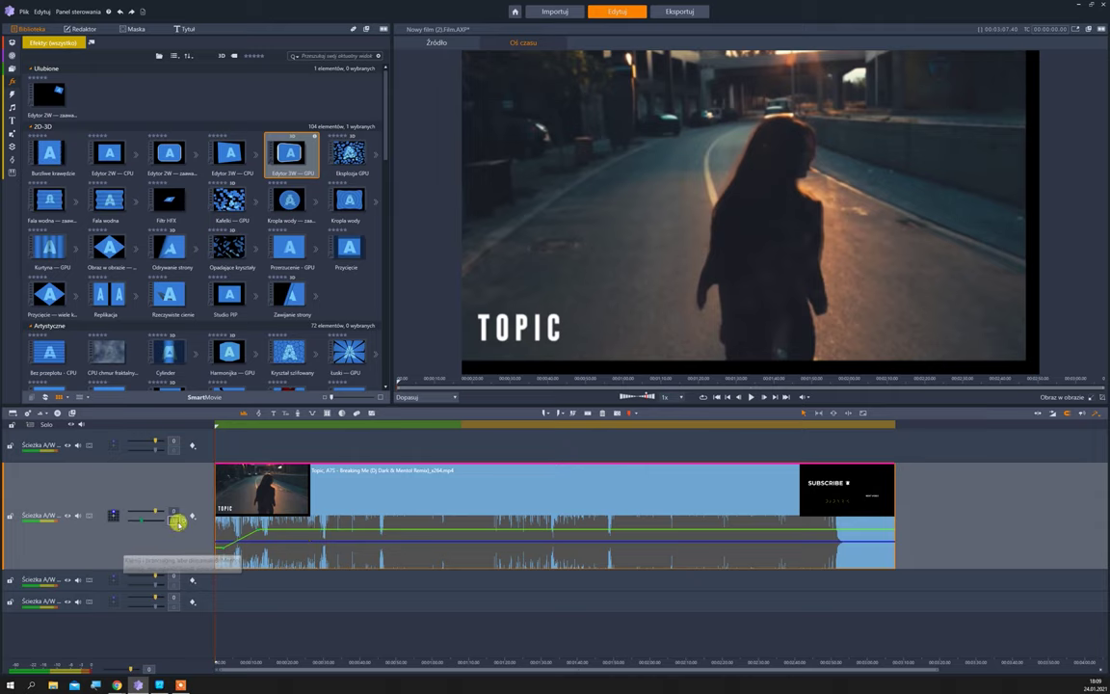
Play the clip's opening to check the volume rise, scrub to about 5 seconds and look at the track's volume keyframe options.
key("space")
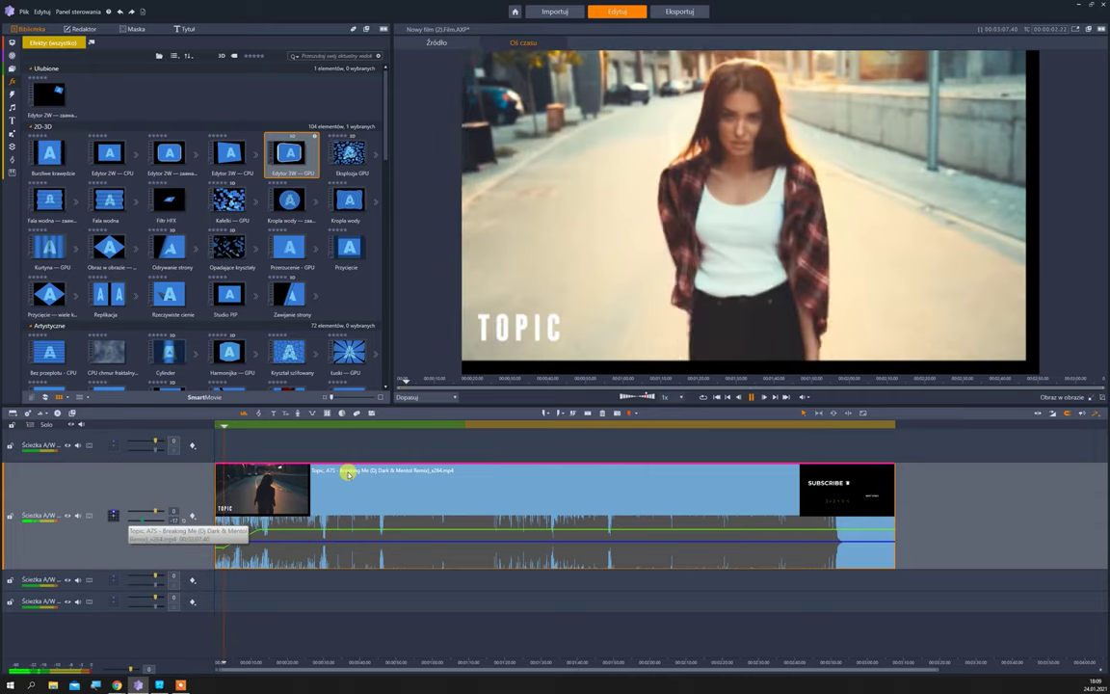
key("space")
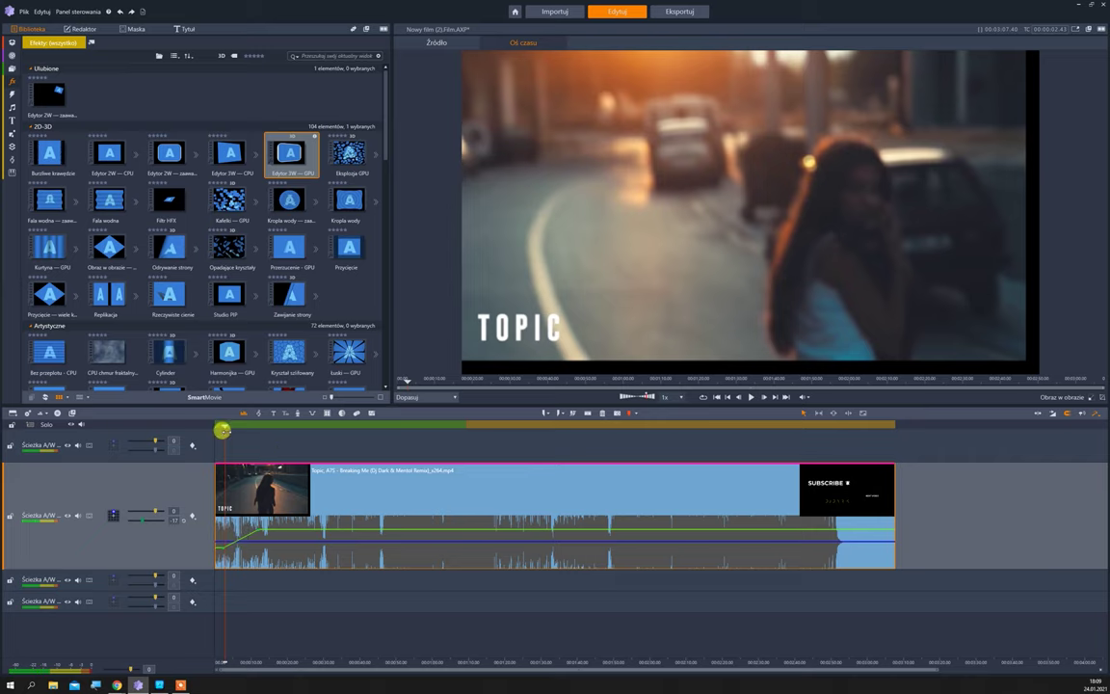
left_click(255, 429)
left_click_drag(255, 431, 235, 426)
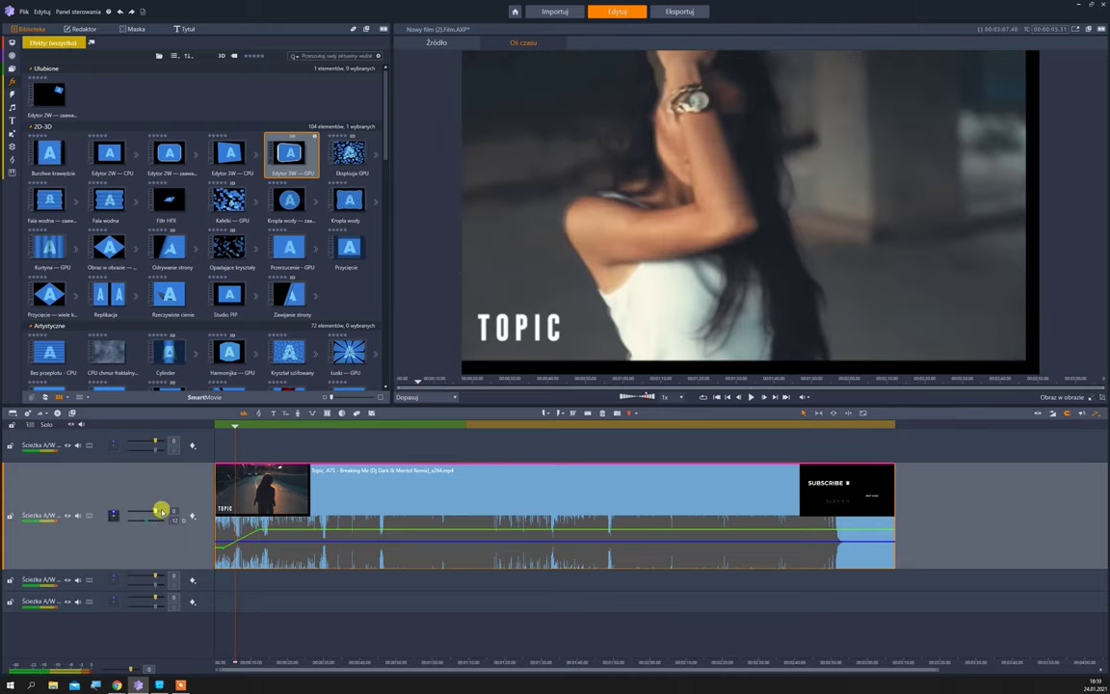
right_click(194, 520)
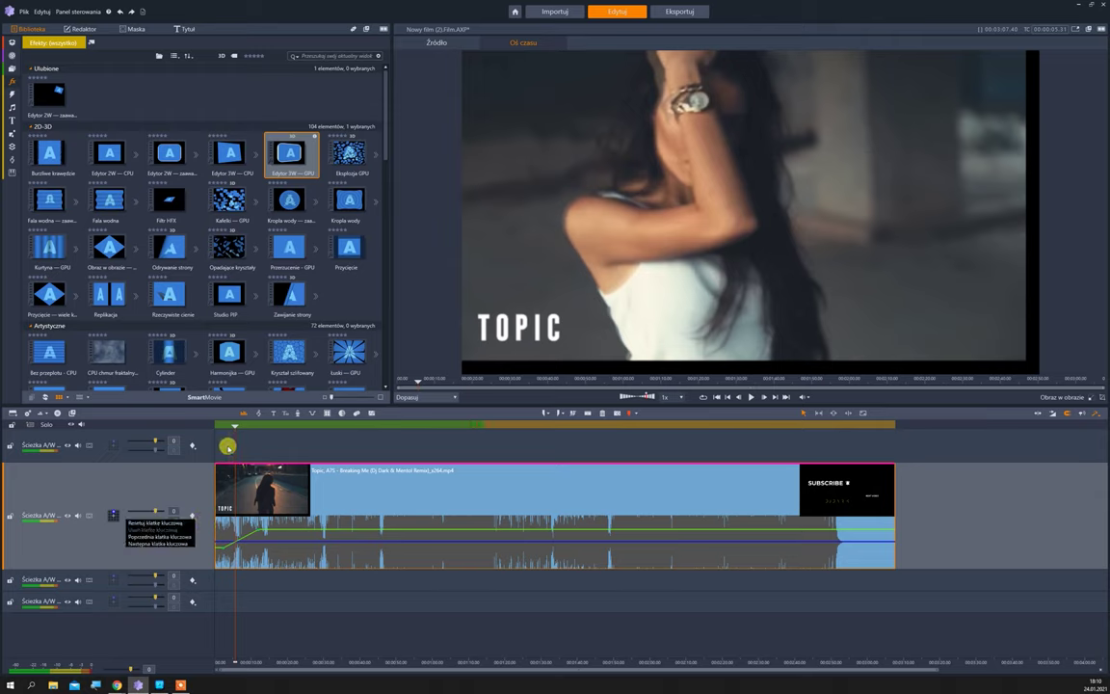
left_click(254, 451)
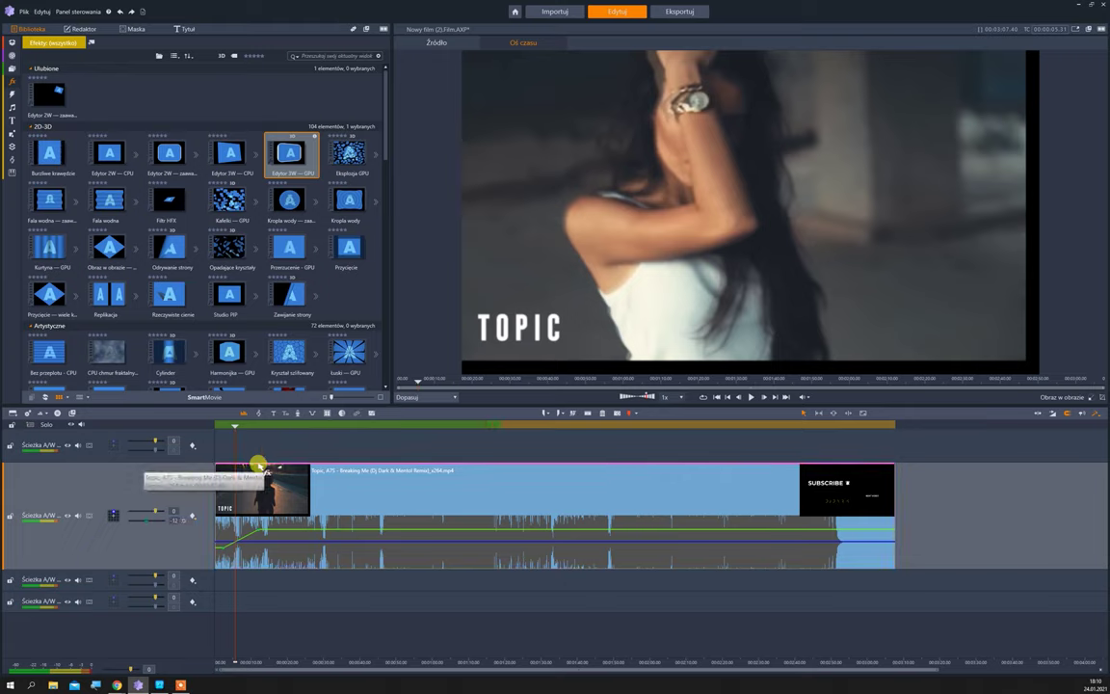
Open the clip's properties, set its horizontal position to 6 and enable keyframing for that parameter.
double_click(258, 465)
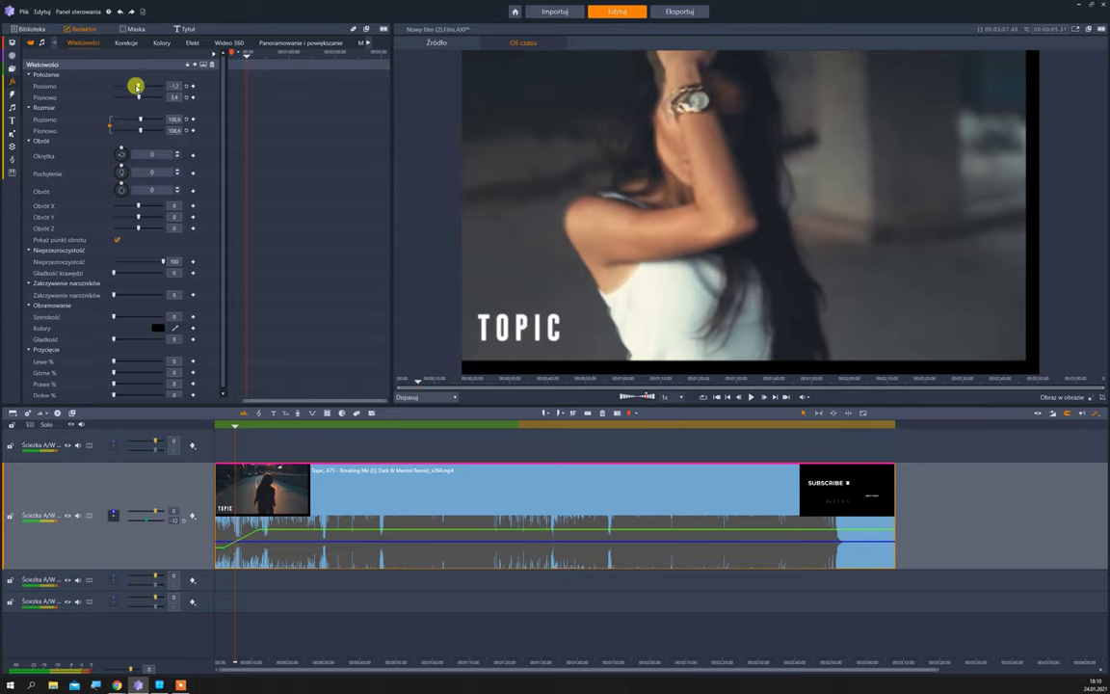
mouse_move(126, 83)
left_mouse_down()
mouse_move(104, 82)
mouse_move(141, 88)
left_mouse_up()
left_click(194, 86)
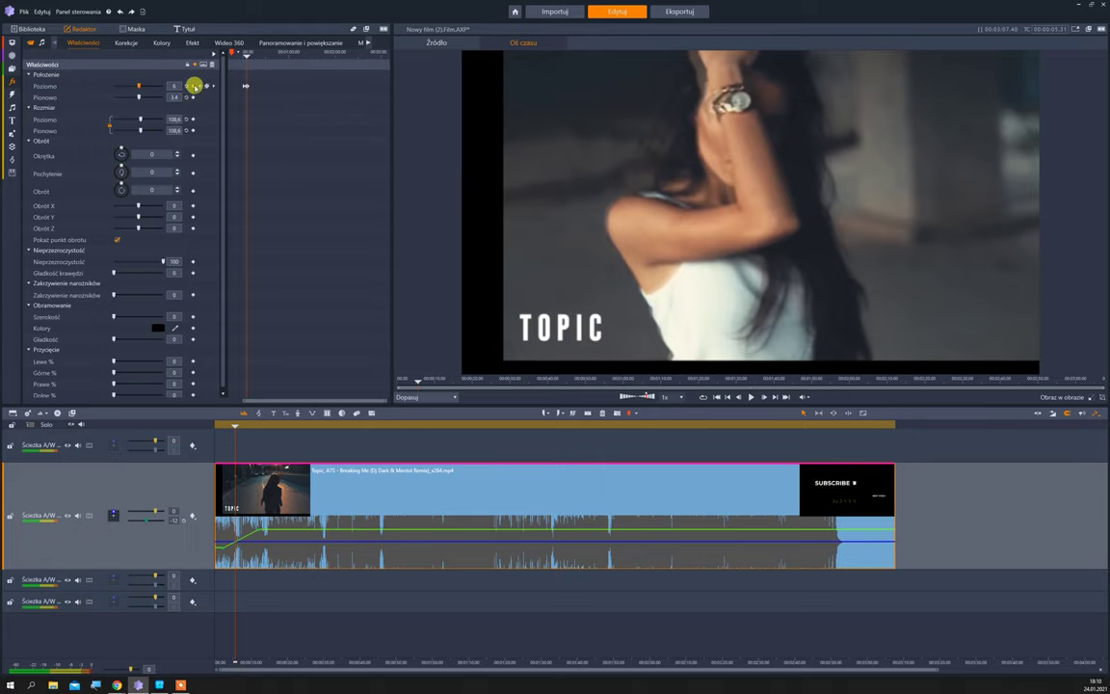
Add a second horizontal position keyframe with the value -148.4 at about 1:44, and delete that keyframe.
left_click(254, 56)
left_click_drag(259, 56, 321, 55)
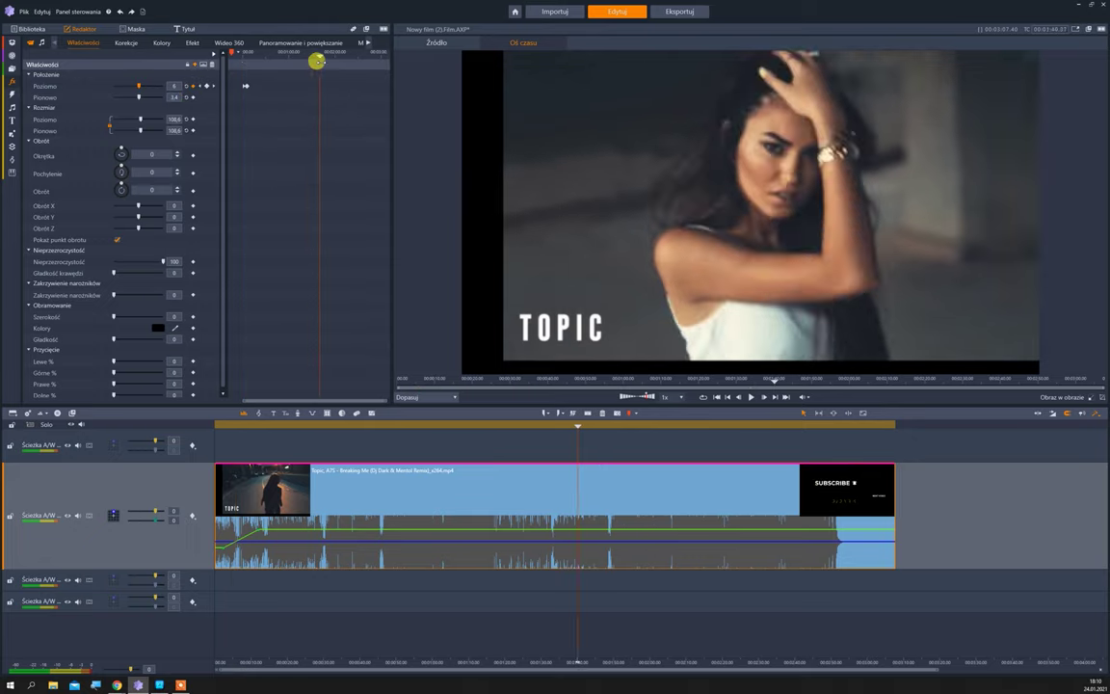
mouse_move(127, 82)
left_mouse_down()
mouse_move(107, 80)
mouse_move(120, 85)
left_mouse_up()
left_click_drag(321, 56, 325, 87)
right_click(324, 88)
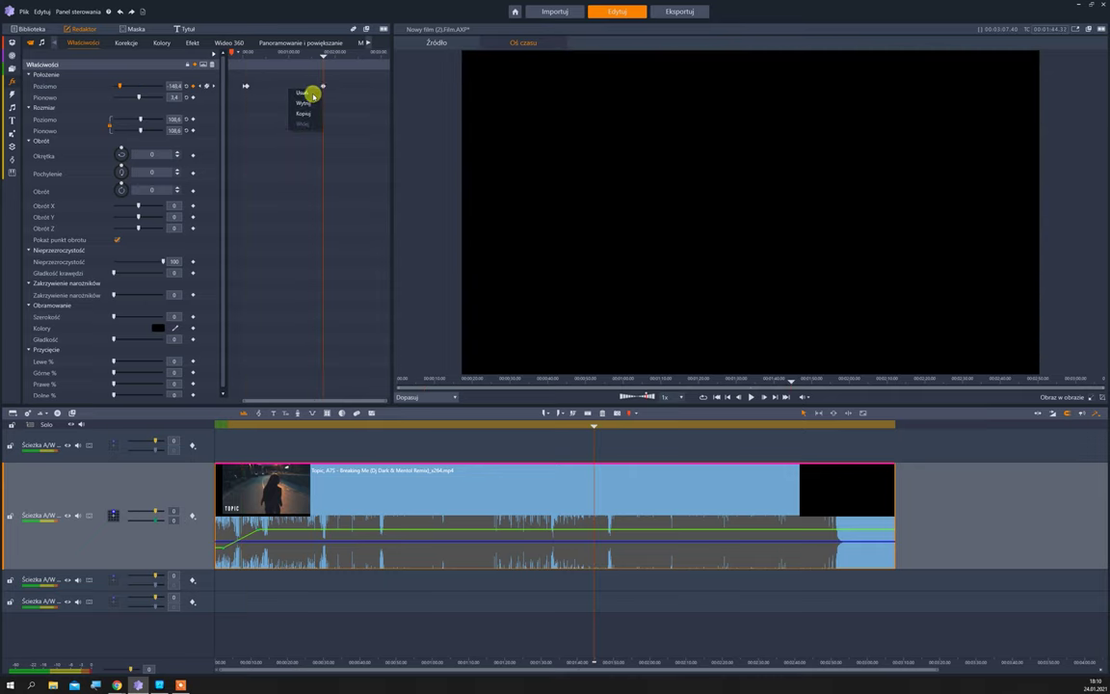
left_click(306, 94)
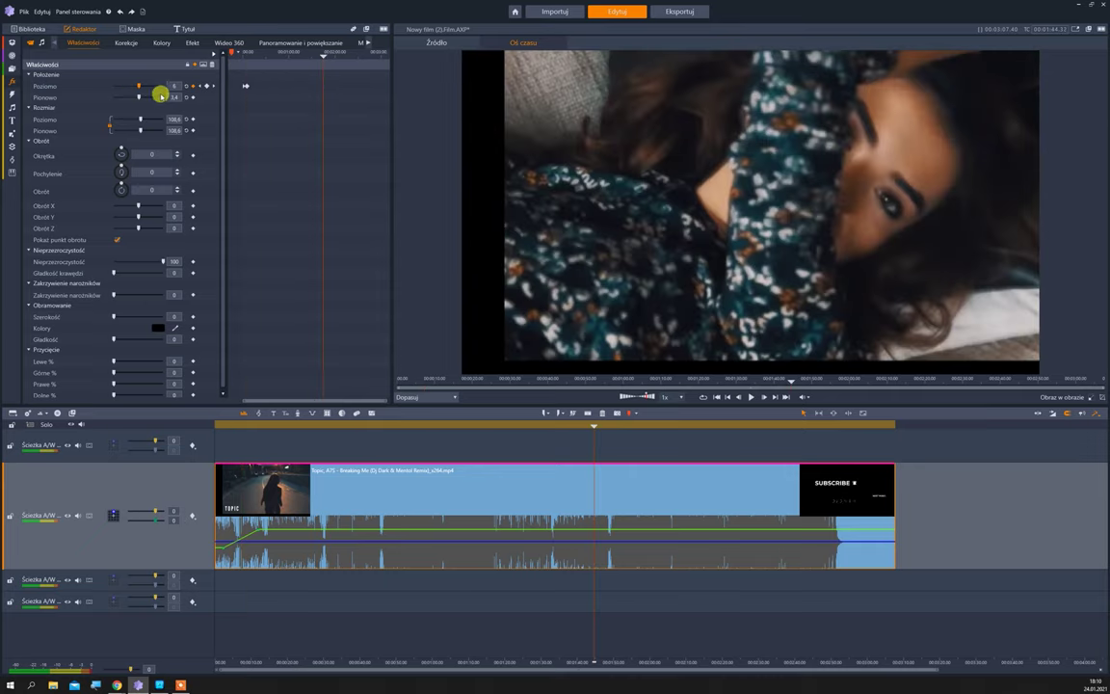
Turn off keyframing for the clip's horizontal position and reset the position to 0.
left_click(187, 87)
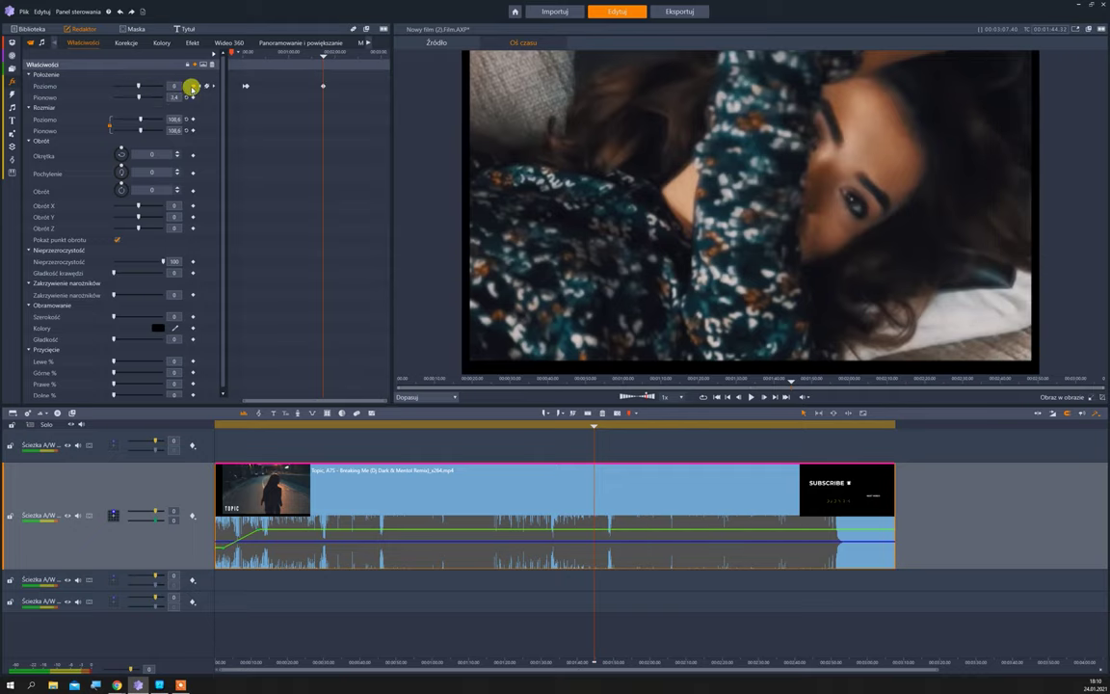
left_click(194, 87)
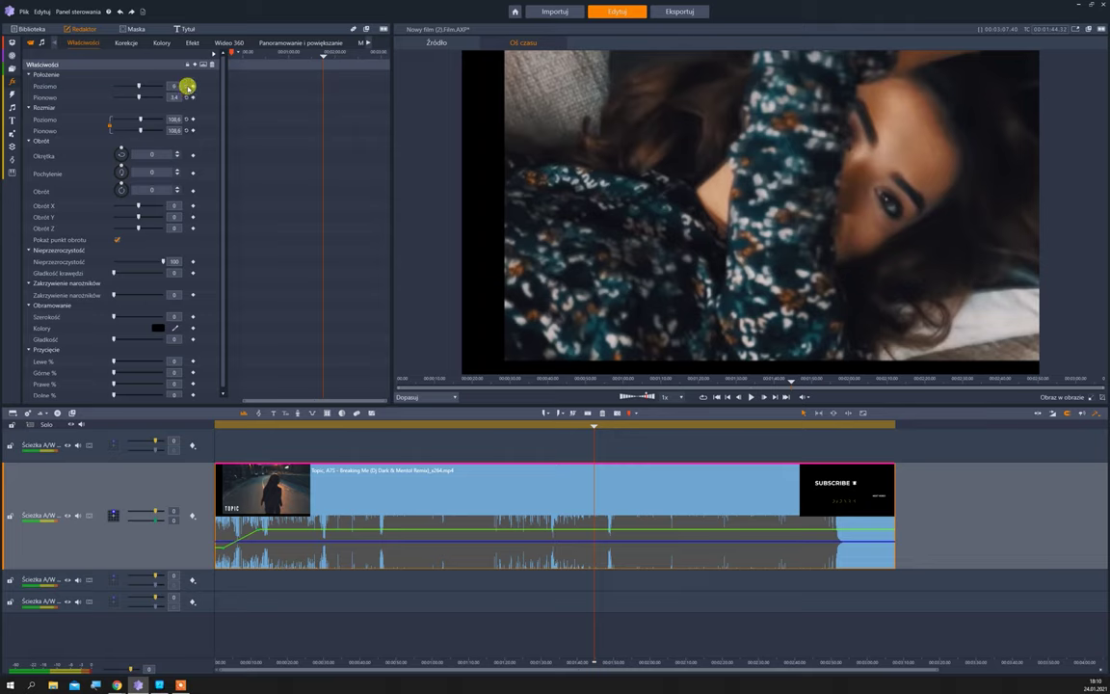
left_click(187, 87)
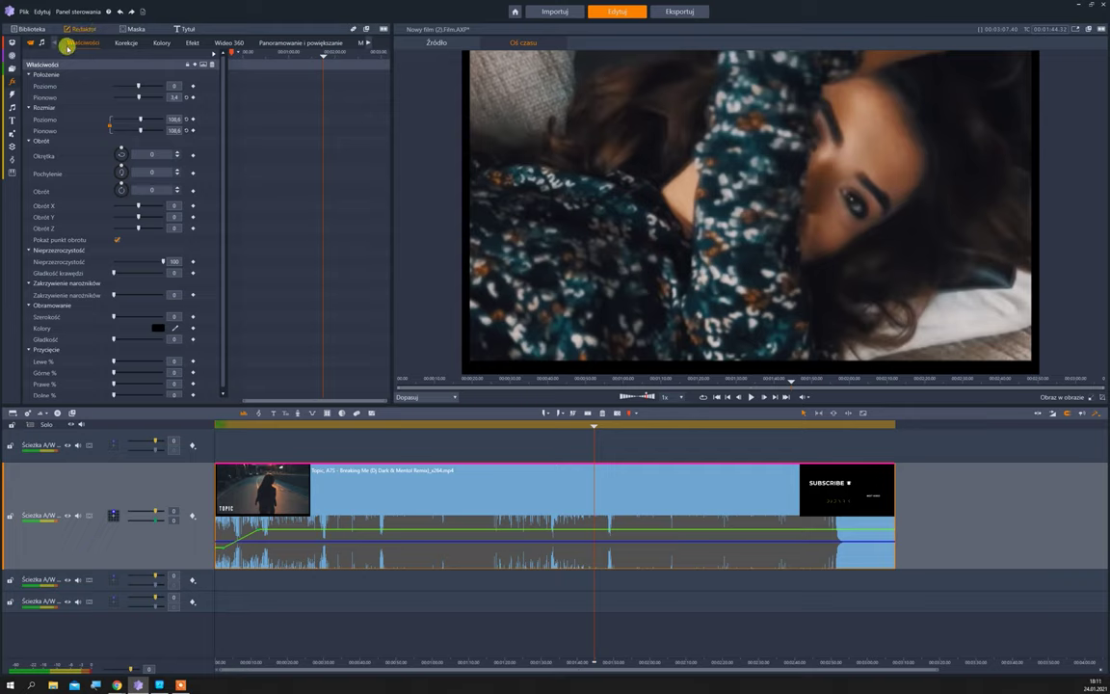
Place Tytuł 27 from the library's titles on the upper track at about 36 seconds and extend its end to about 1:48.
left_click(30, 29)
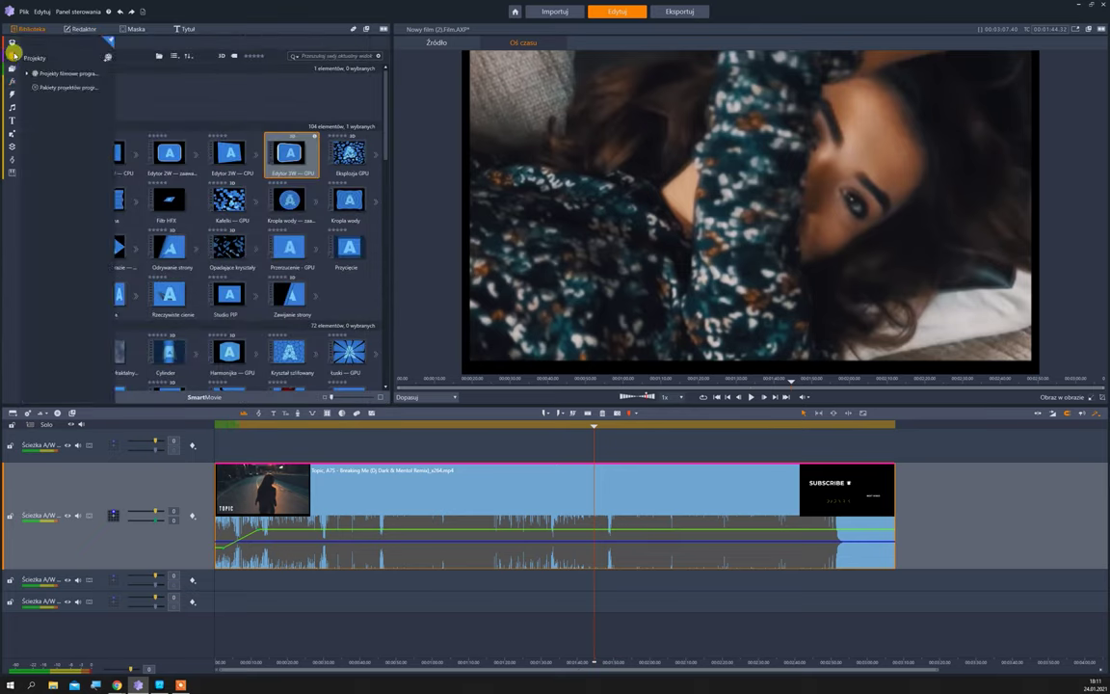
left_click(12, 53)
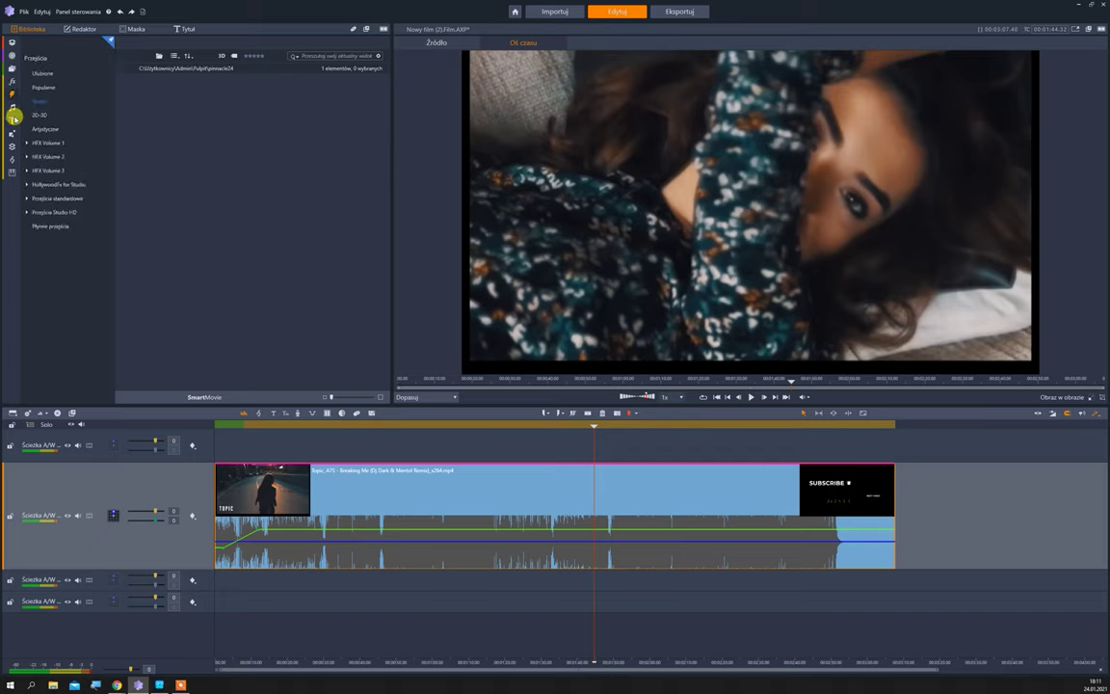
left_click(14, 117)
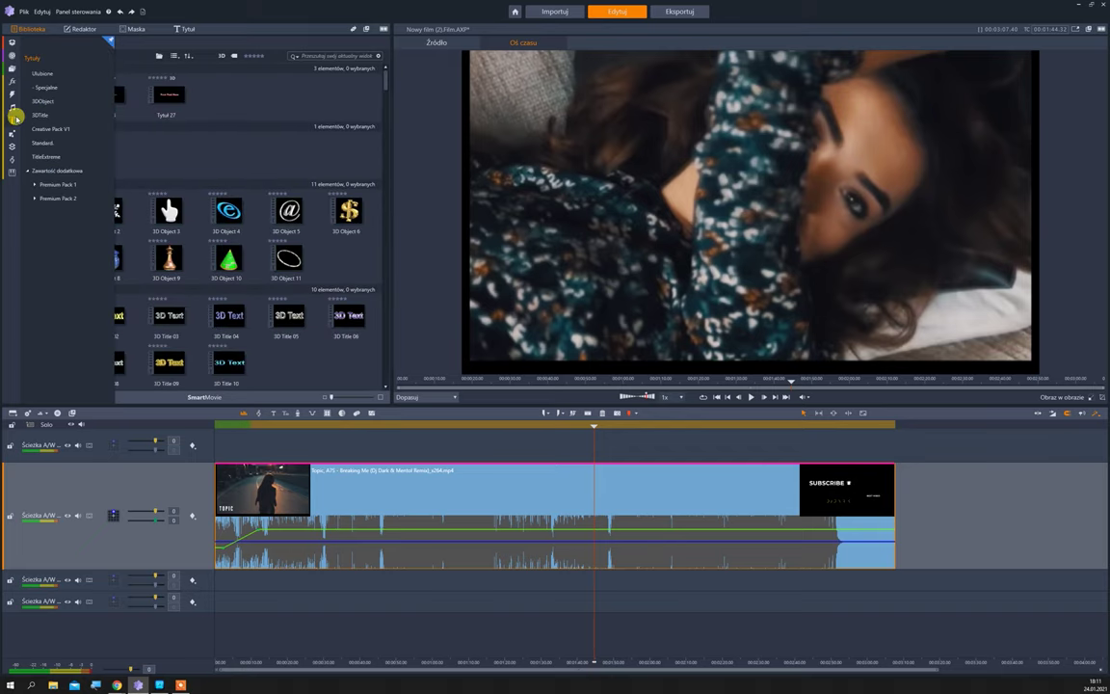
left_click_drag(162, 94, 360, 448)
left_click(288, 446)
left_click(359, 445)
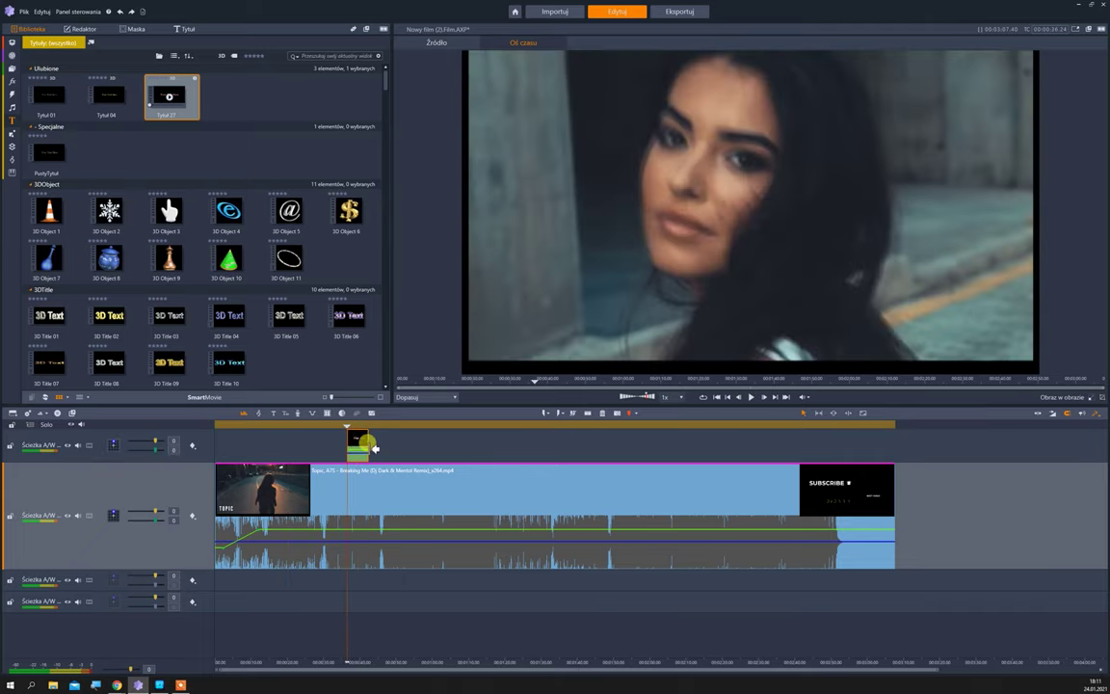
left_click_drag(364, 446, 604, 438)
left_click(421, 438)
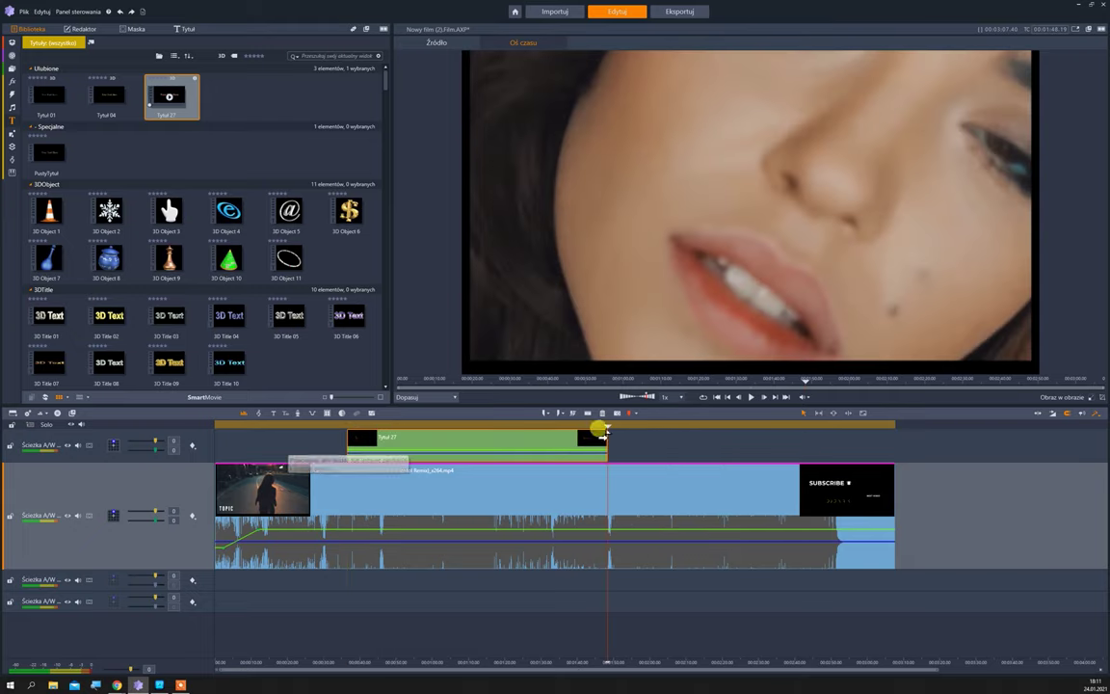
Scrub back to about 12 seconds and hide the audio mixer controls.
left_click_drag(604, 422, 260, 426)
left_click(411, 472)
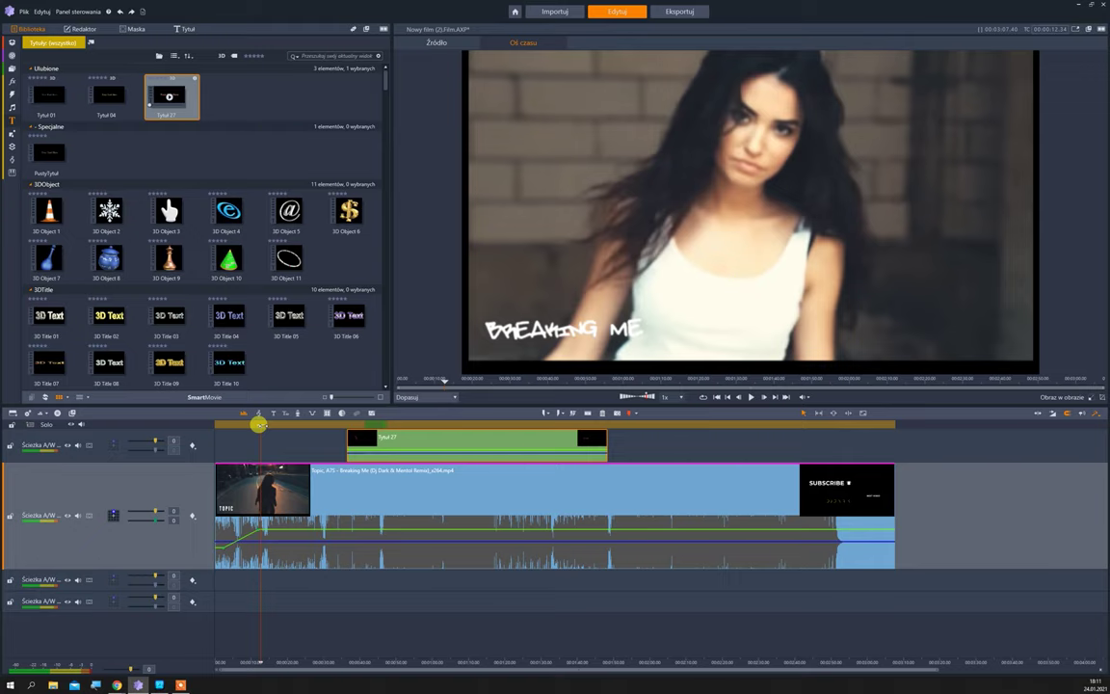
scroll(240, 413, "up", 2)
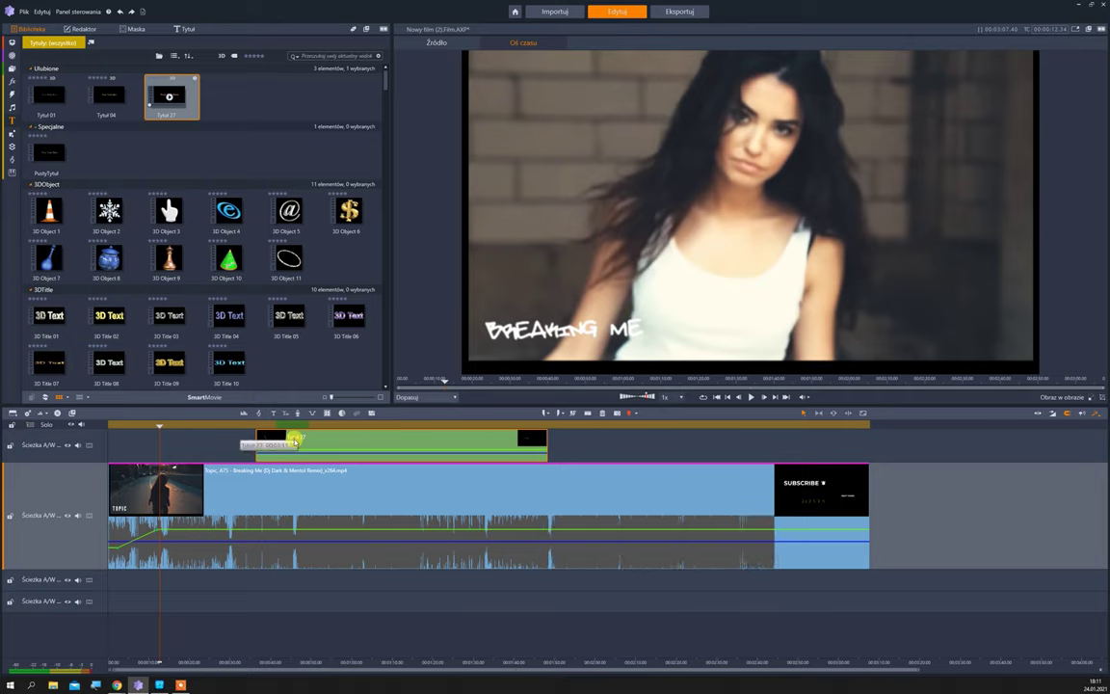
Open the Tytuł 27 clip for title editing and move the playhead to about 44 seconds.
right_click(294, 440)
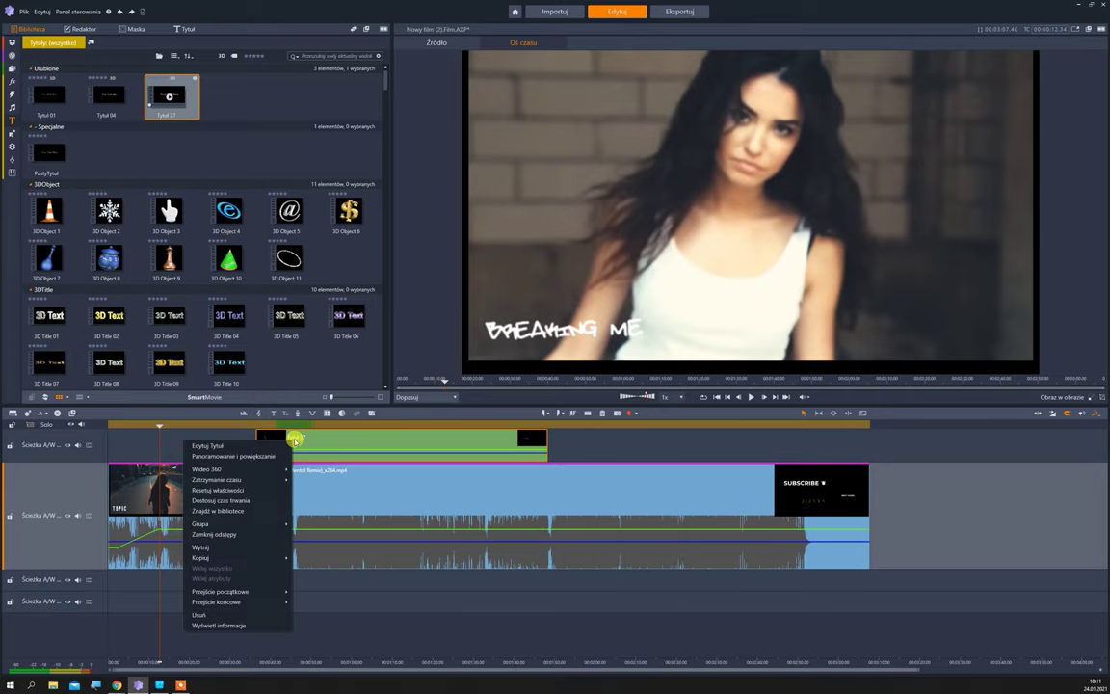
left_click(220, 443)
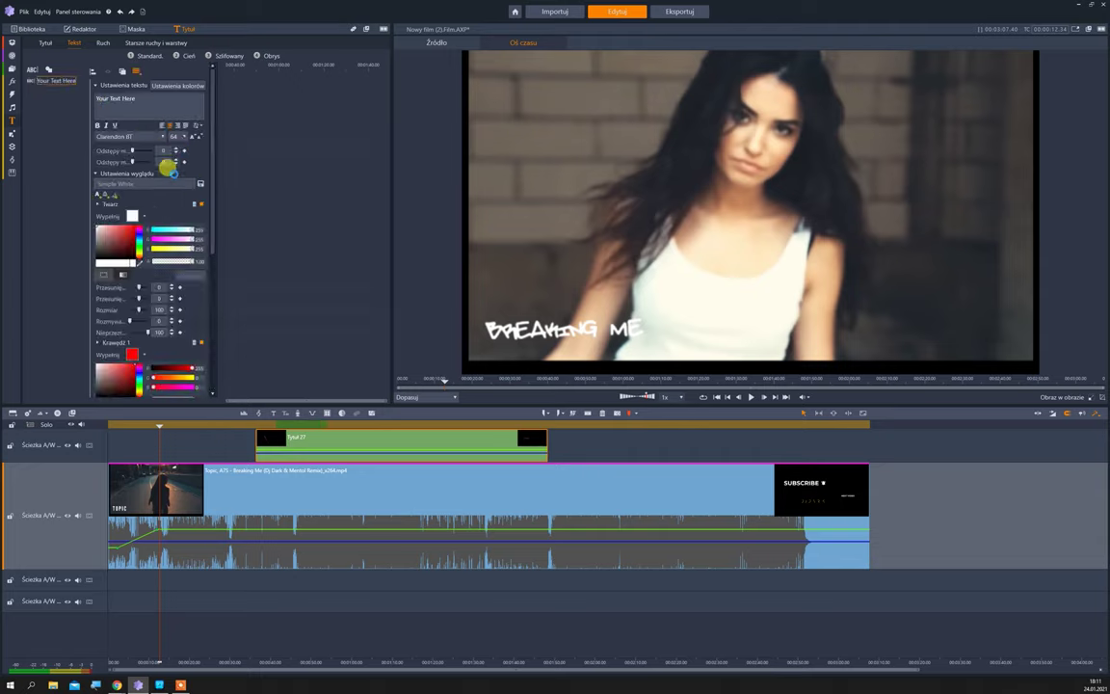
left_click(135, 118)
left_click_drag(154, 423, 286, 425)
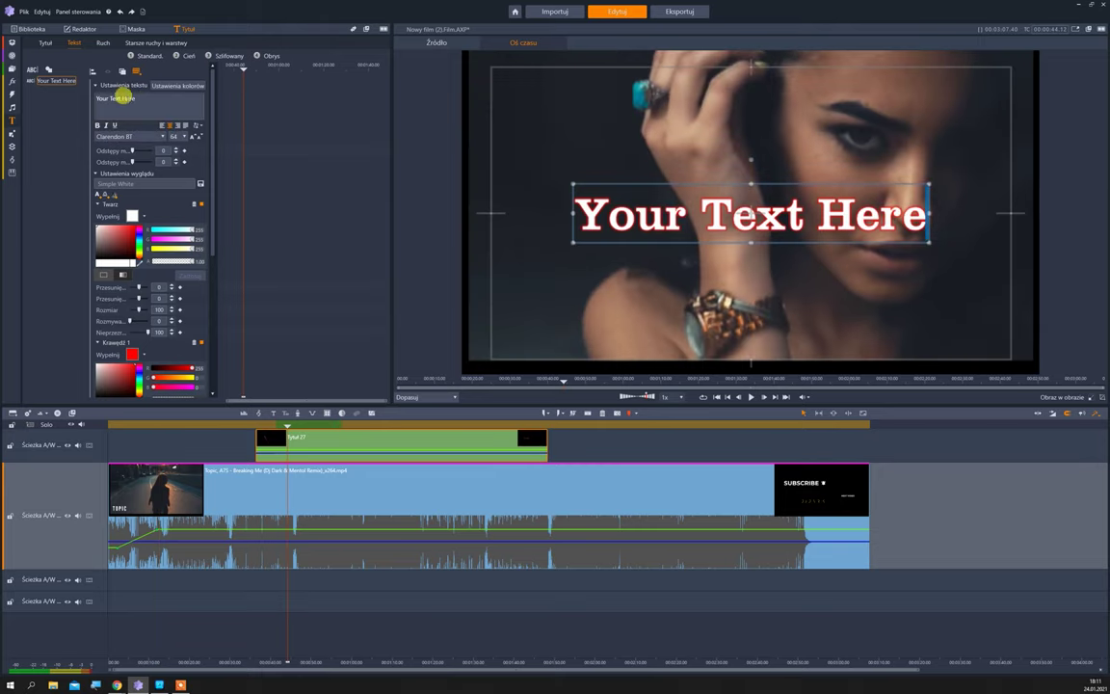
Replace the title's placeholder text with "I love" followed by a first name.
left_click_drag(129, 97, 95, 98)
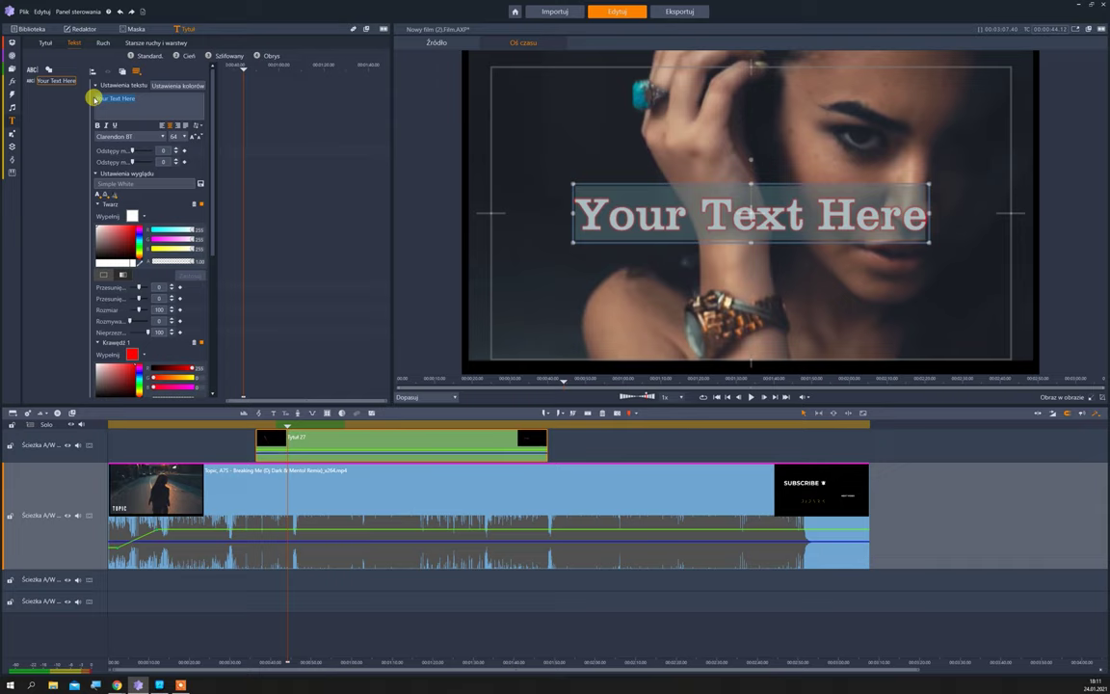
type("I")
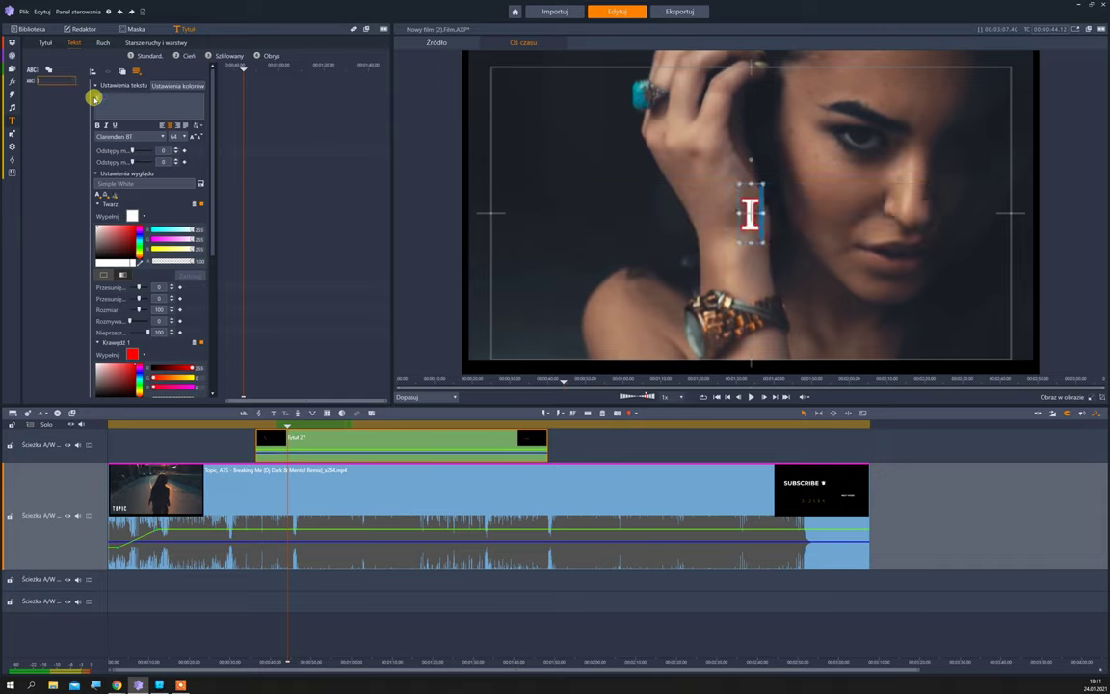
type(" love Marian")
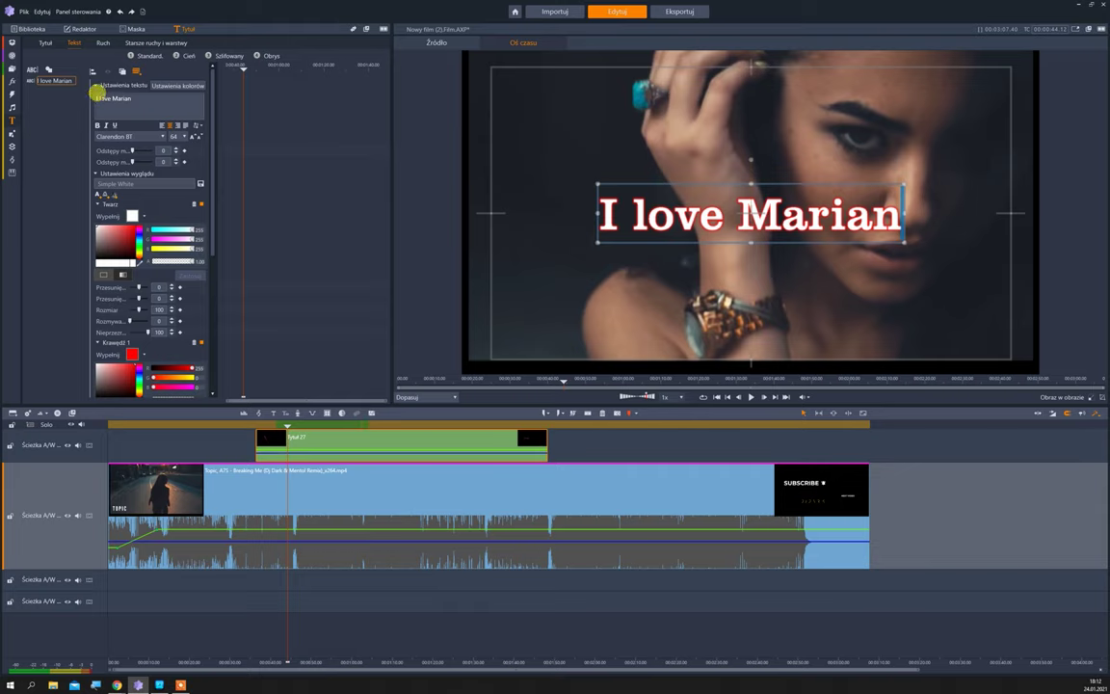
Try red and yellow shades as the fill colour of the title's face.
left_click(125, 243)
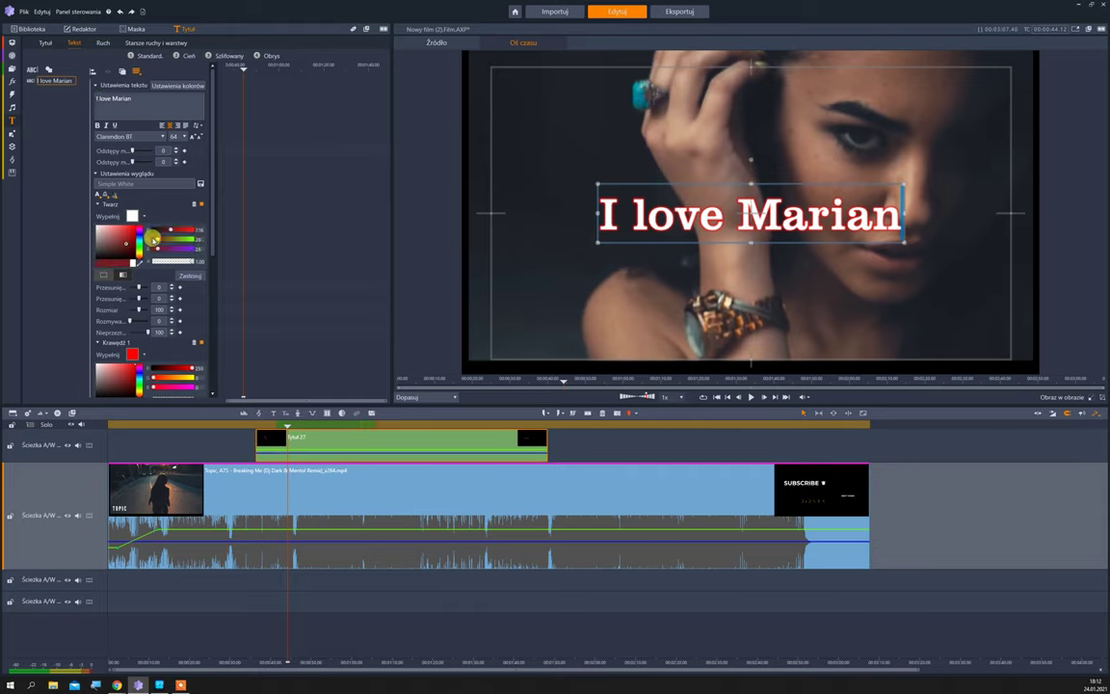
left_click(114, 229)
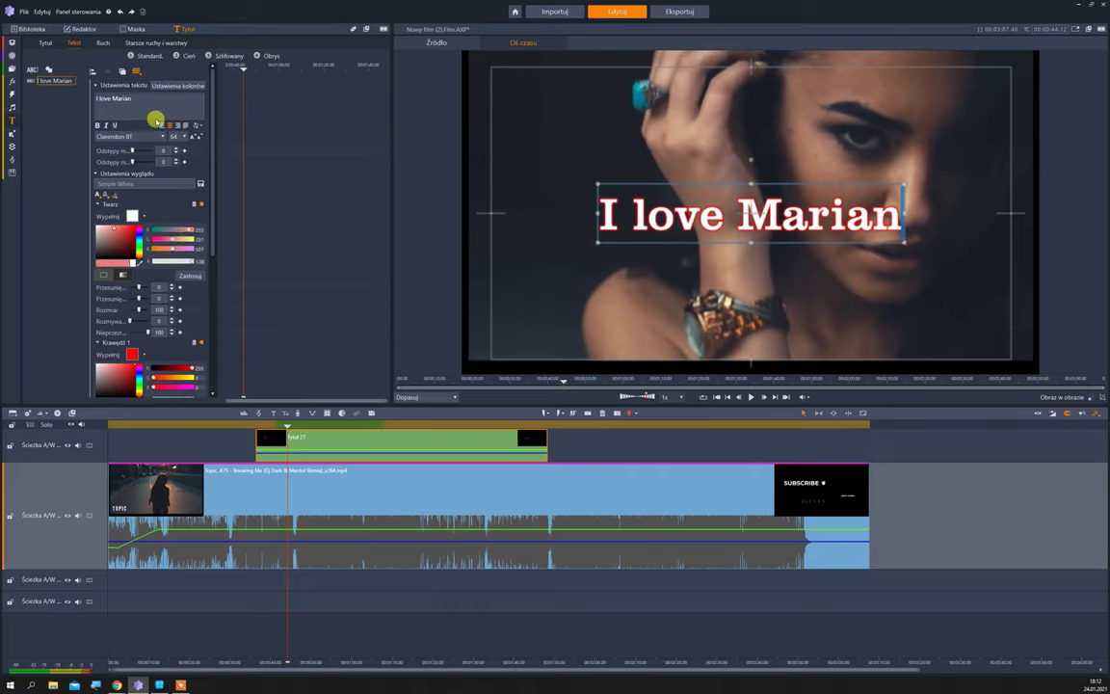
left_click(126, 232)
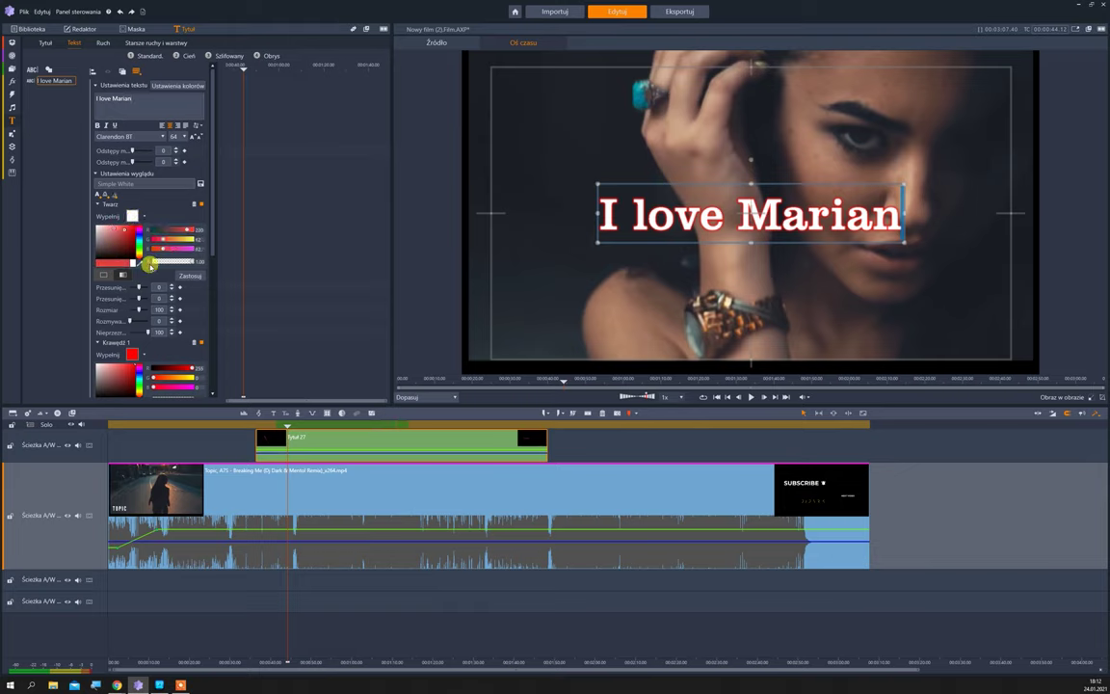
left_click_drag(181, 234, 190, 237)
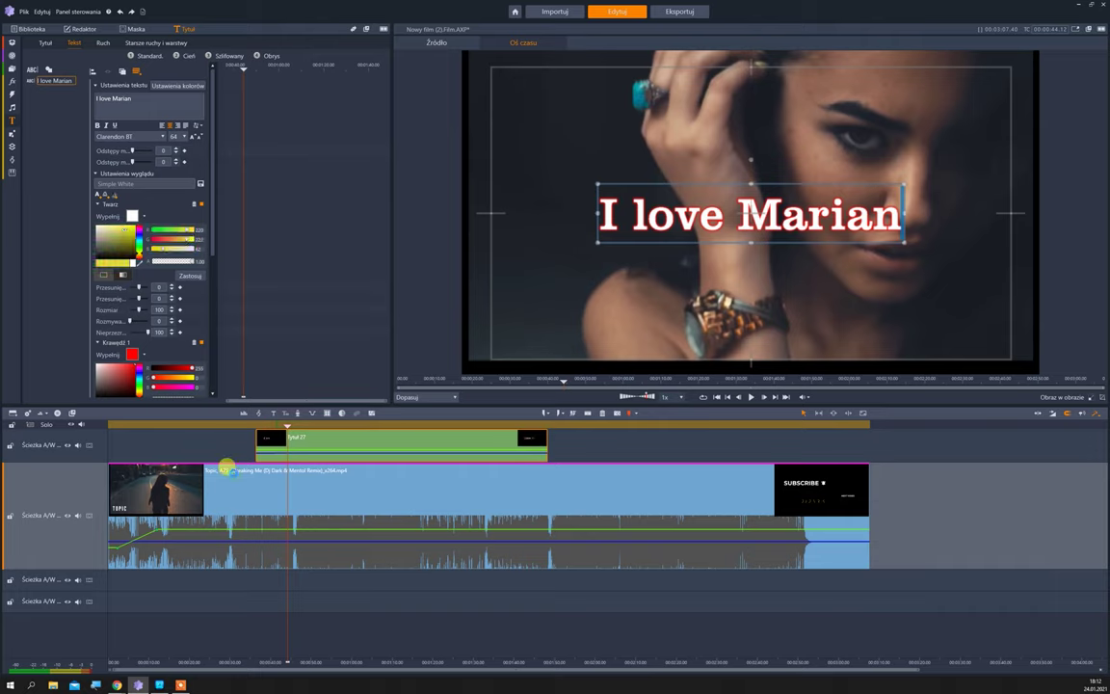
Leave title editing by selecting the video clip, and scrub through the title section and back to about 25 seconds.
left_click(225, 470)
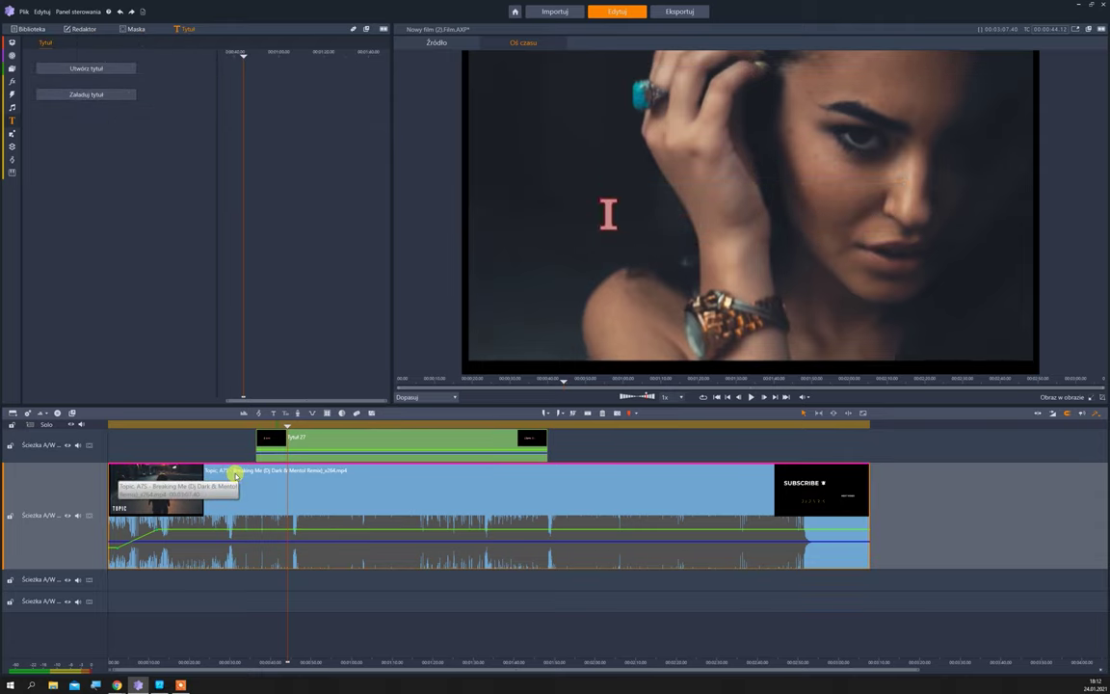
left_click(266, 424)
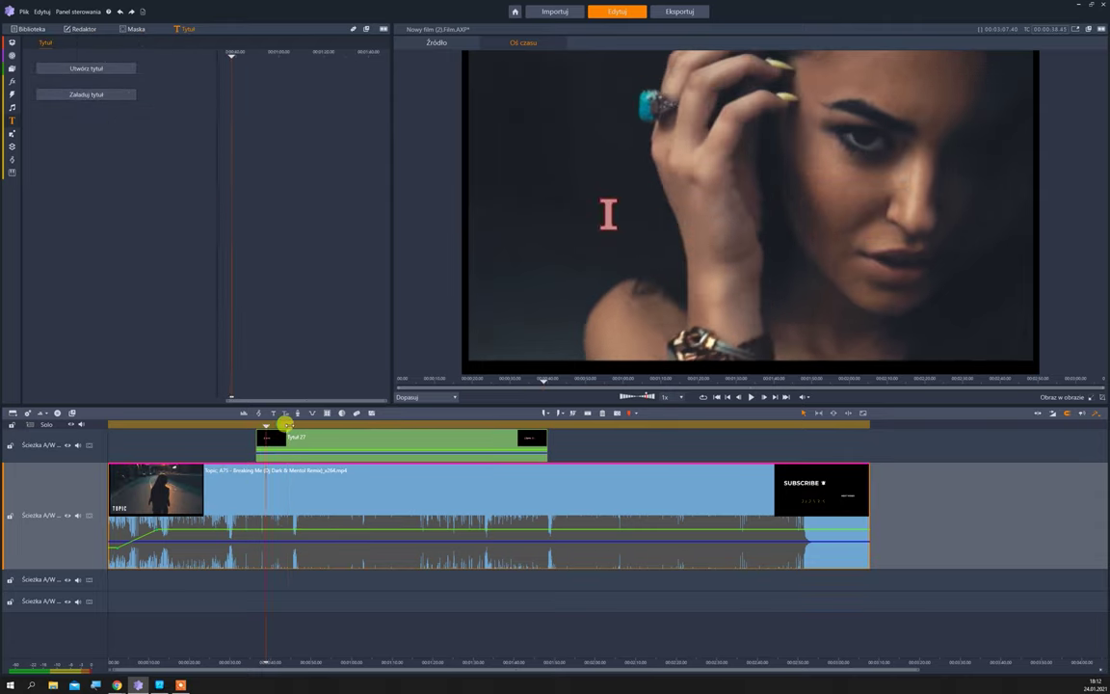
left_click_drag(287, 424, 379, 424)
left_click_drag(452, 423, 214, 415)
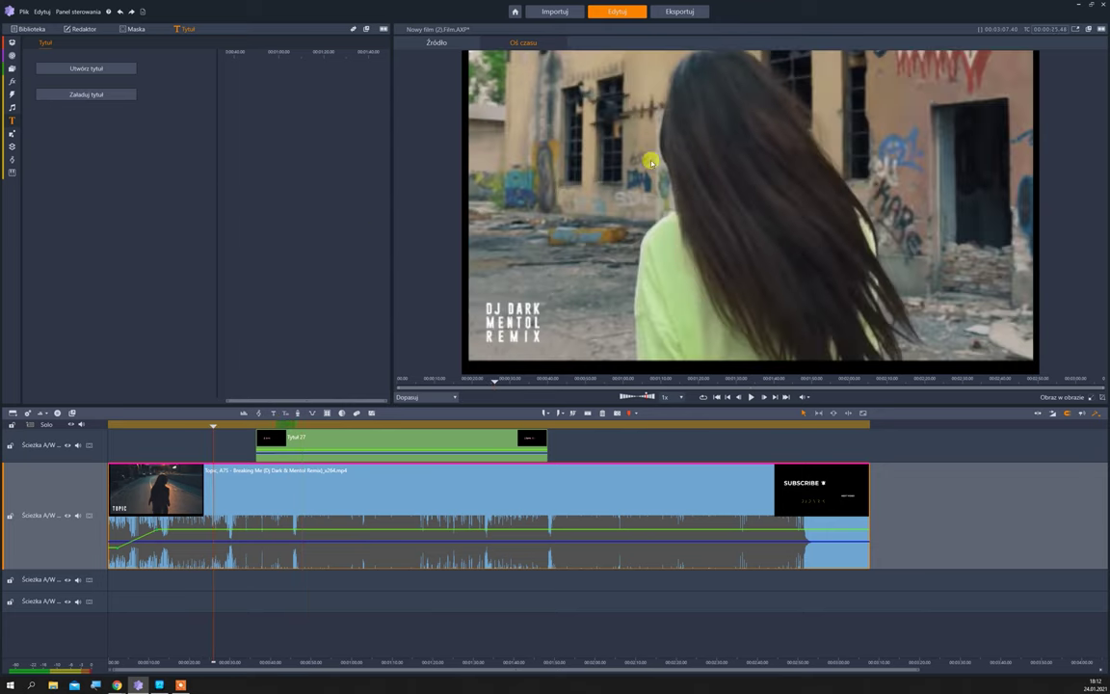
Return to the library, view the source preview of the selected title and switch back to the timeline preview.
left_click(36, 28)
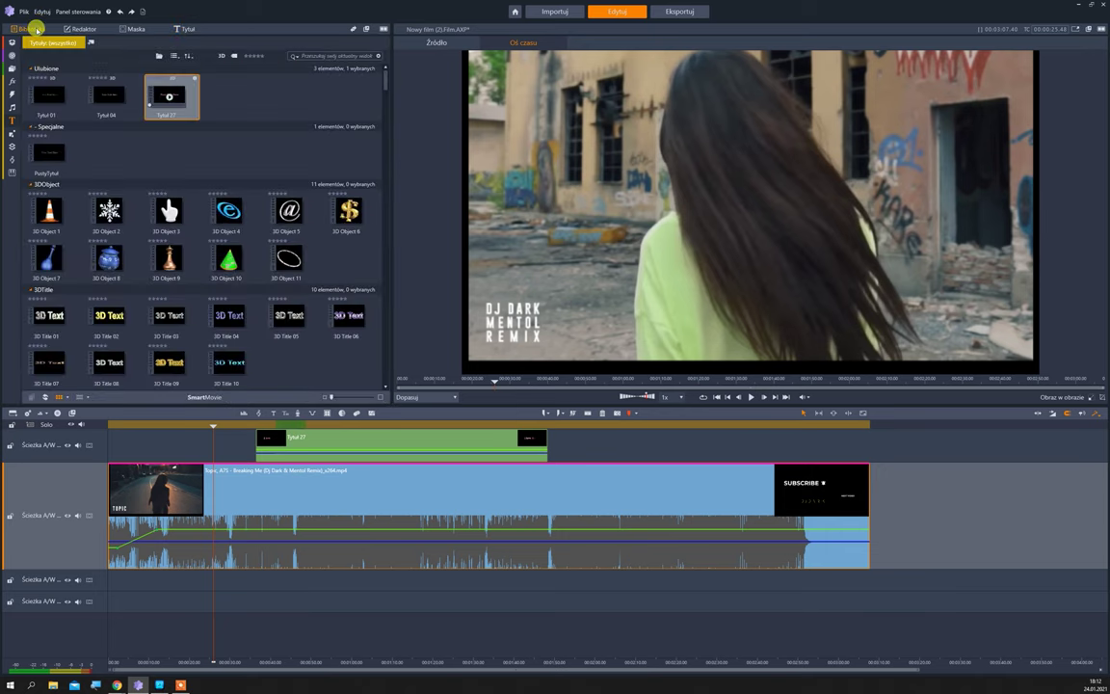
left_click(438, 43)
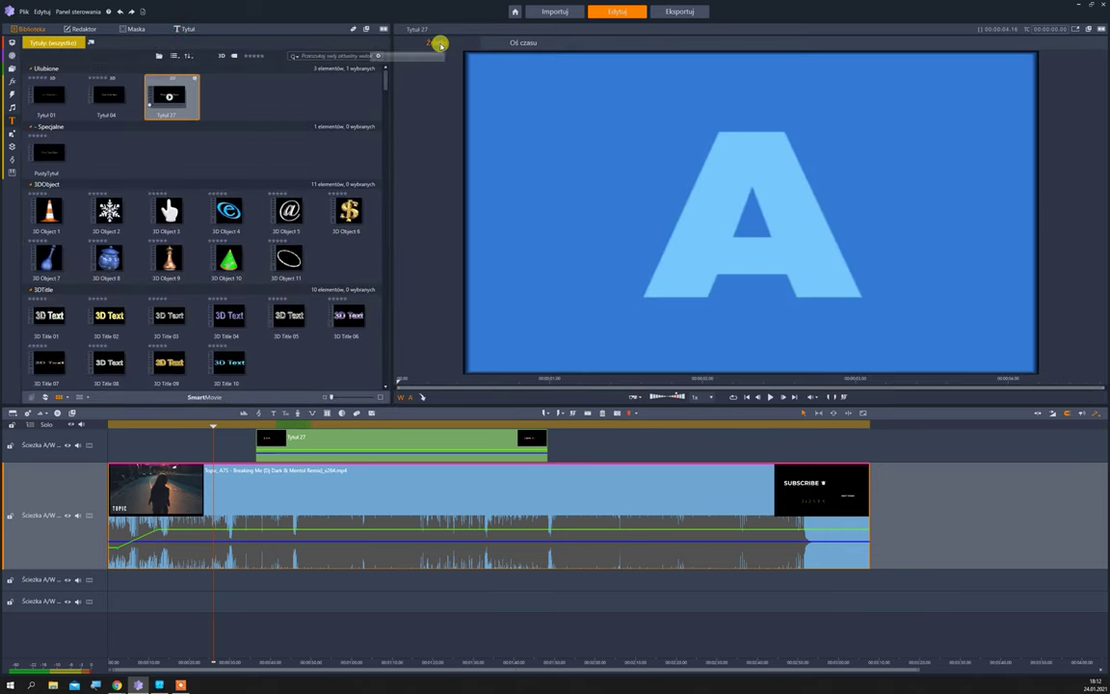
left_click(520, 43)
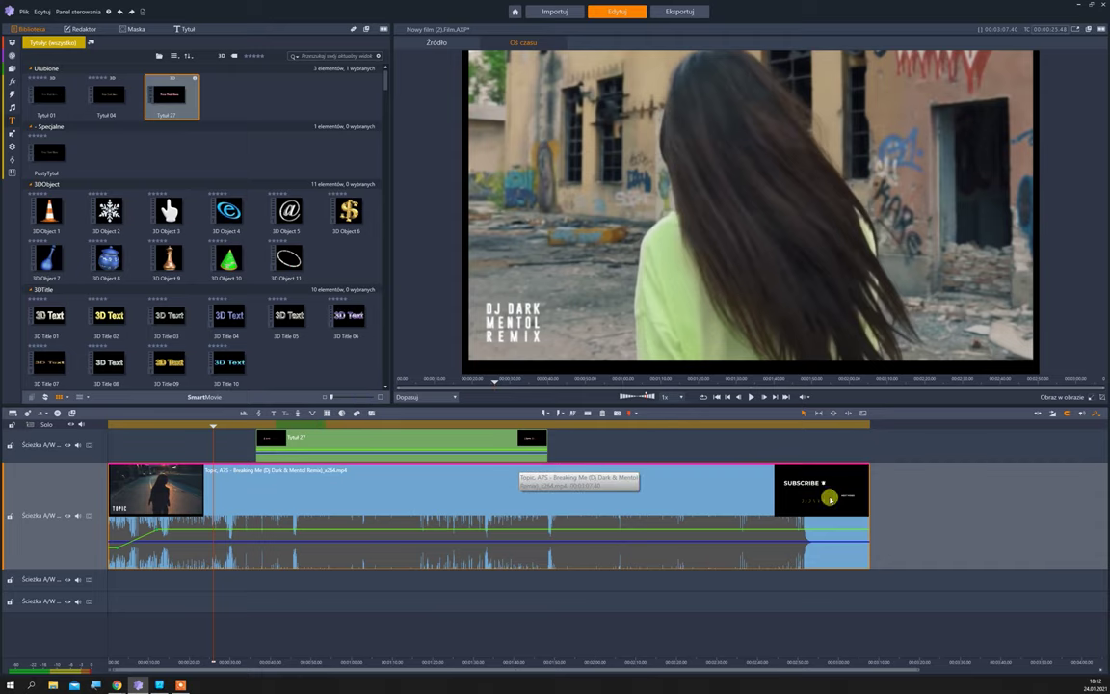
Zoom the timeline out slightly, and briefly show and hide the audio mixer controls.
left_click_drag(358, 671, 329, 659)
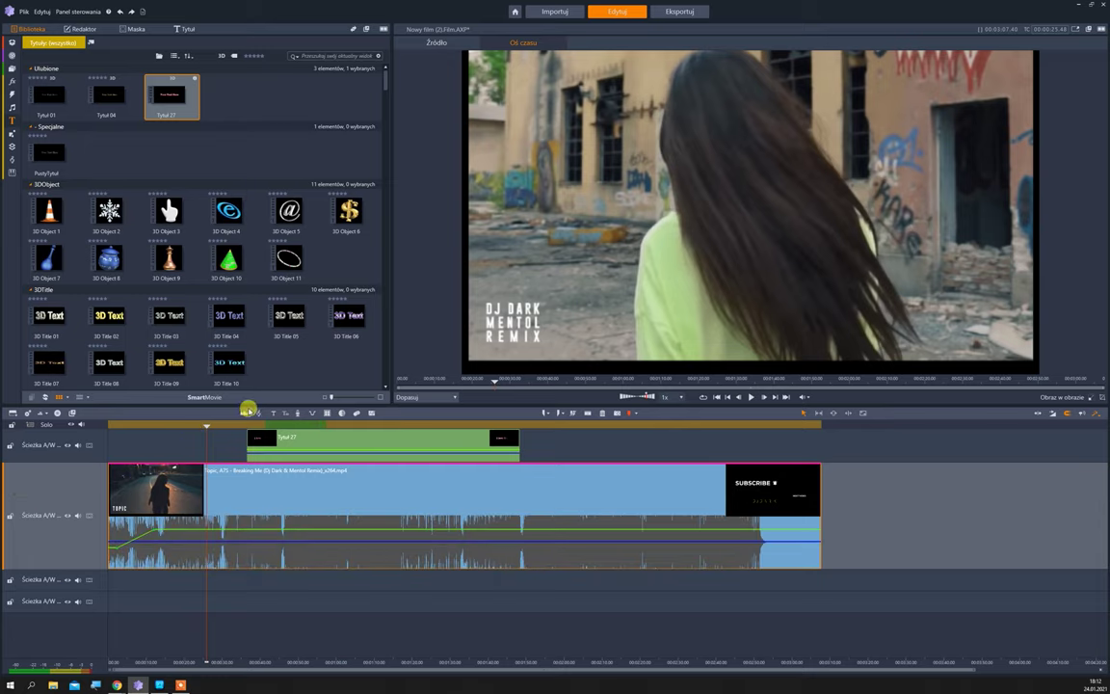
left_click(244, 413)
left_click(244, 412)
Reduce the heights of the title track and the video track, and move the playhead to the start of the timeline.
left_click_drag(796, 460, 767, 453)
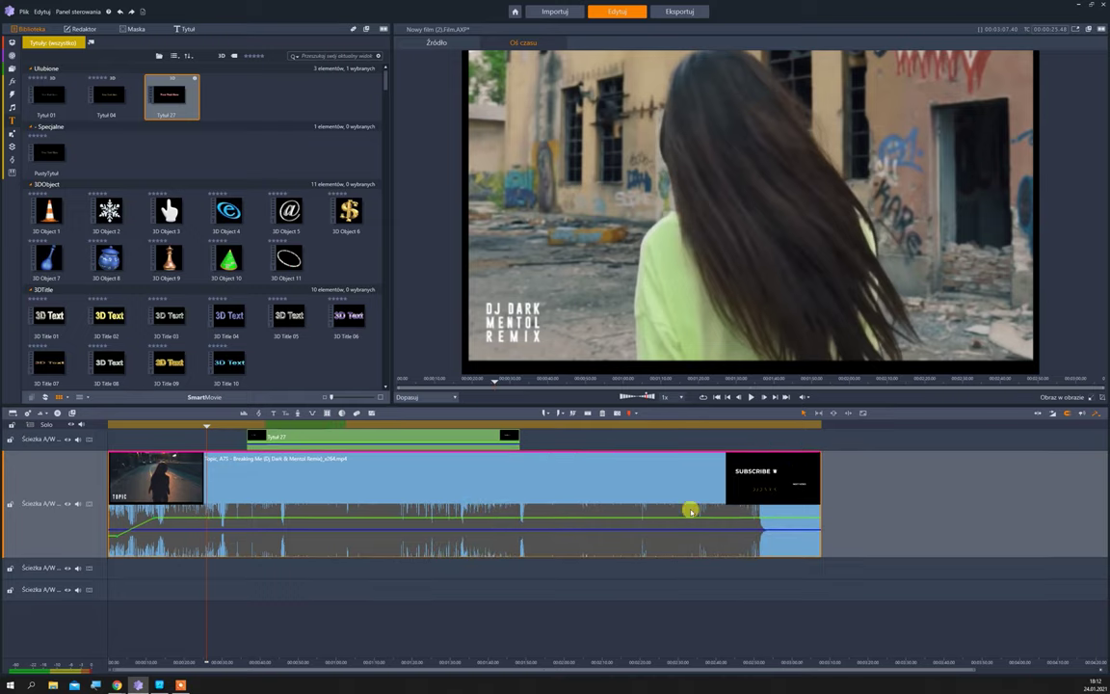
key("Home")
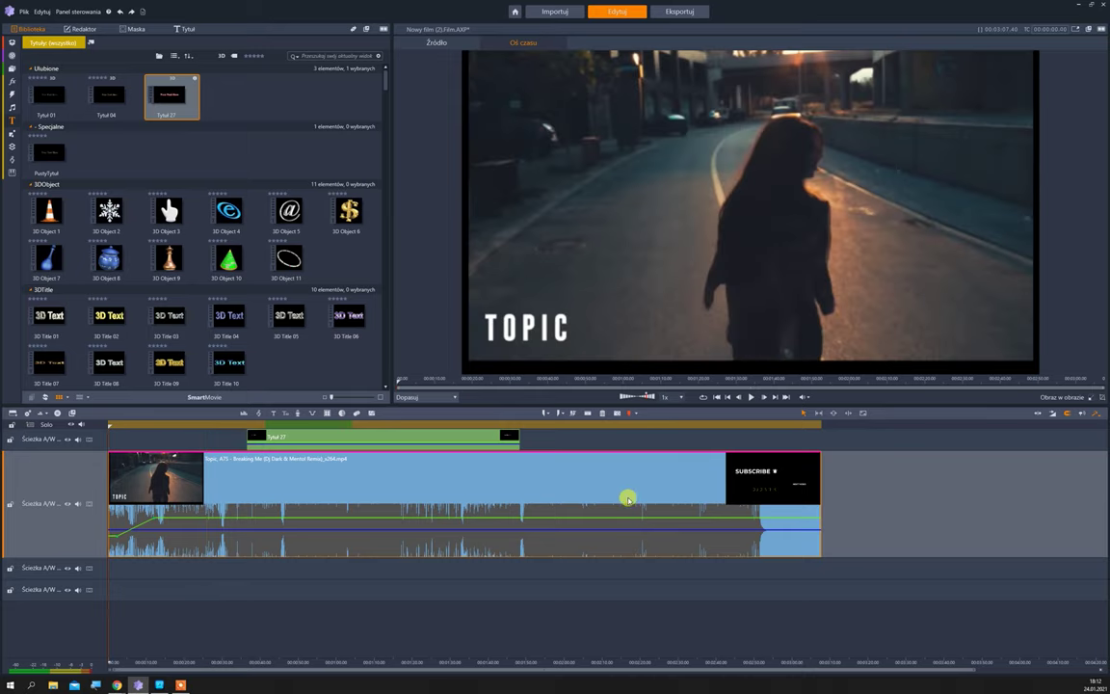
left_click_drag(607, 550, 581, 479)
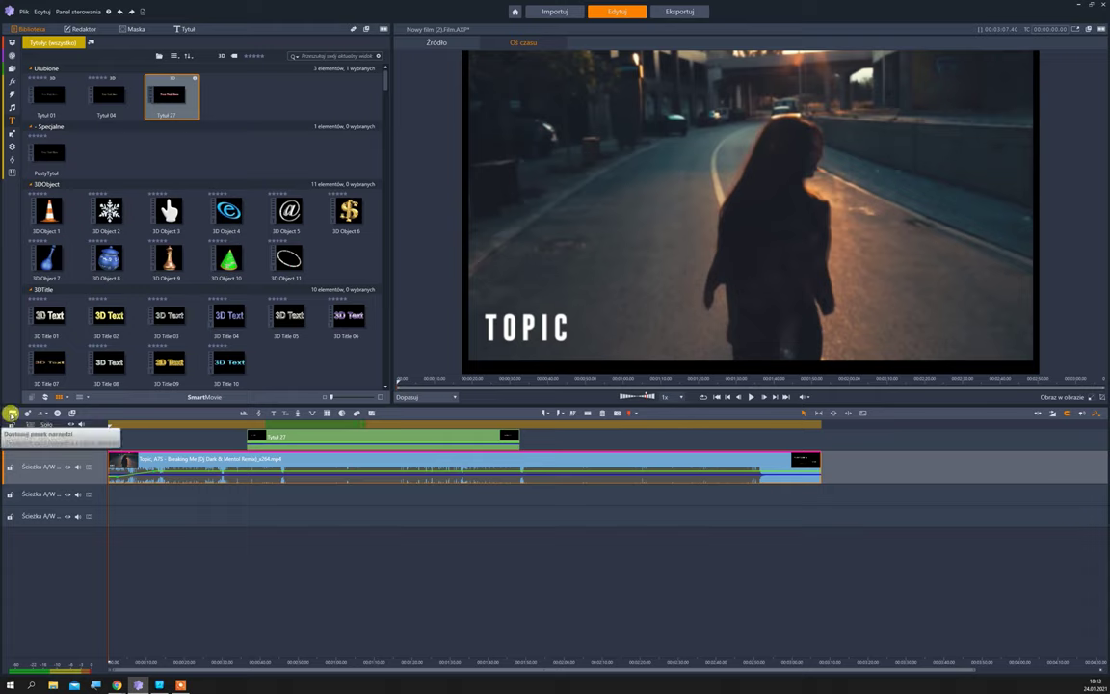
Insert a new empty track above the title track in the timeline.
right_click(34, 446)
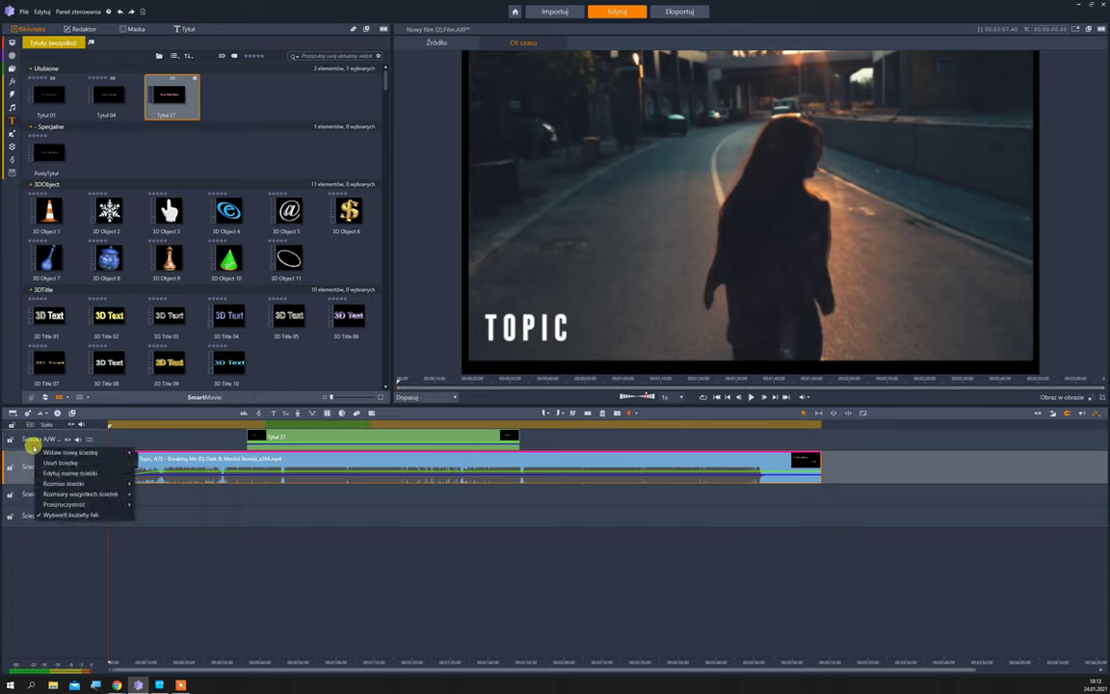
mouse_move(117, 452)
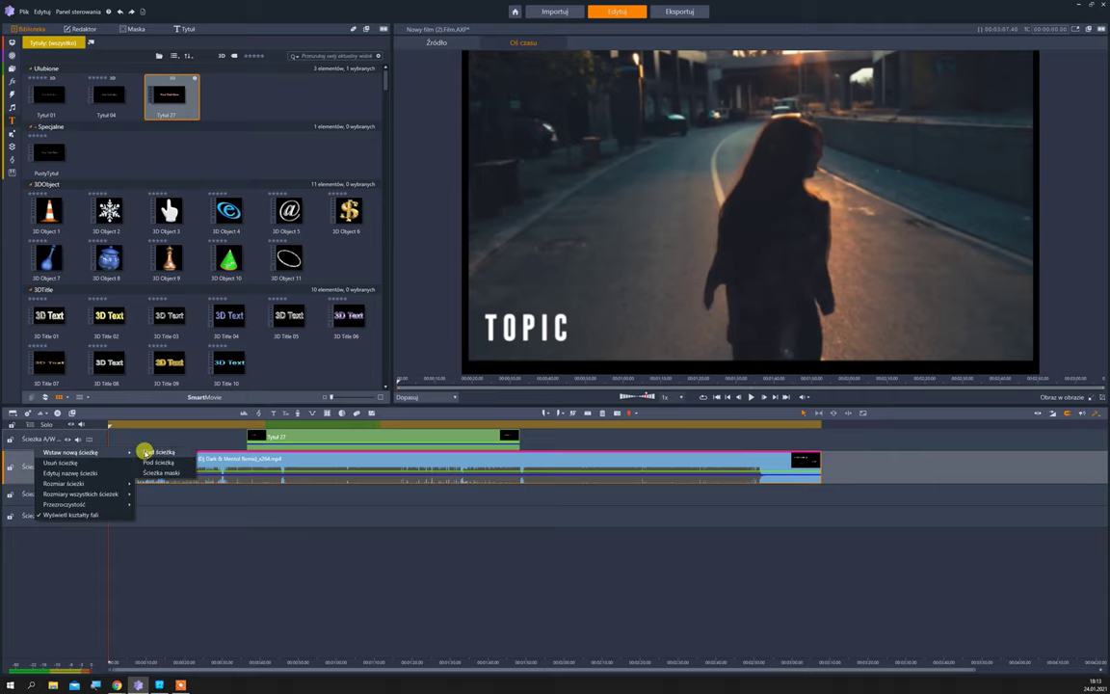
left_click(144, 452)
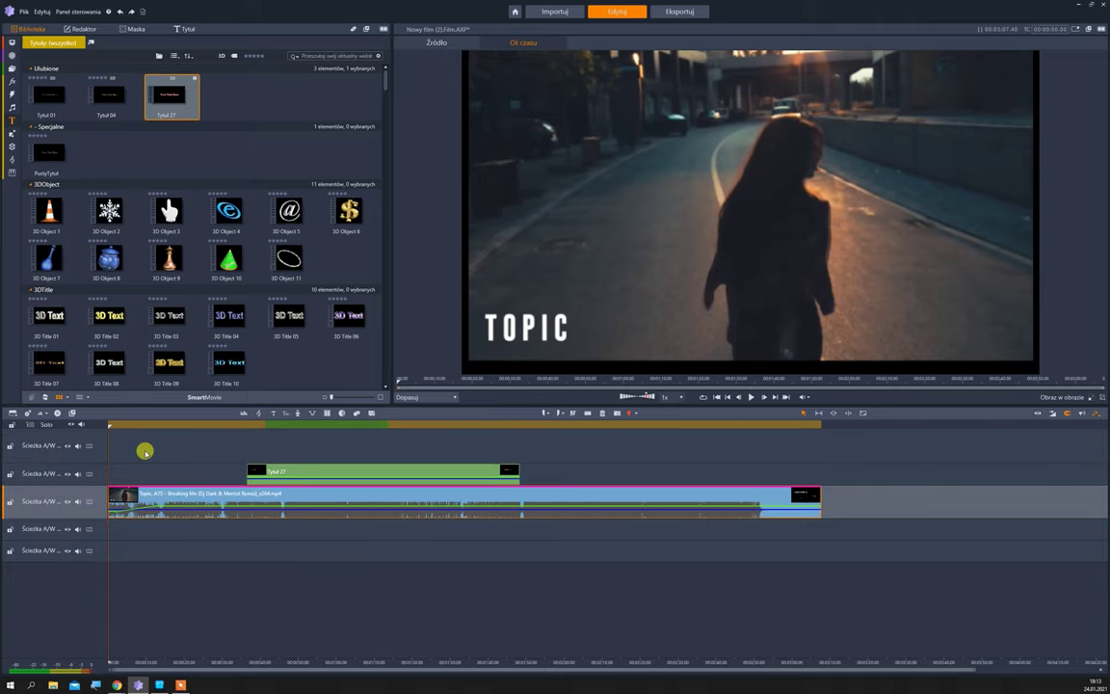
Move the playhead to about 54 seconds and detach the audio from the video clip.
left_click_drag(106, 424, 313, 431)
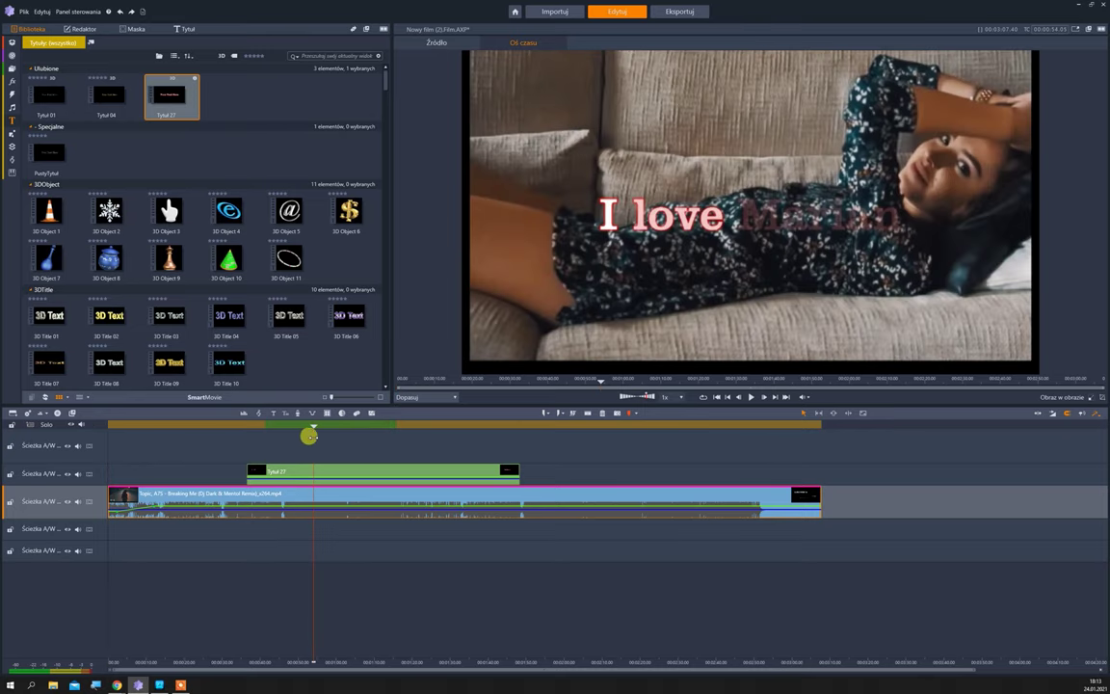
right_click(320, 500)
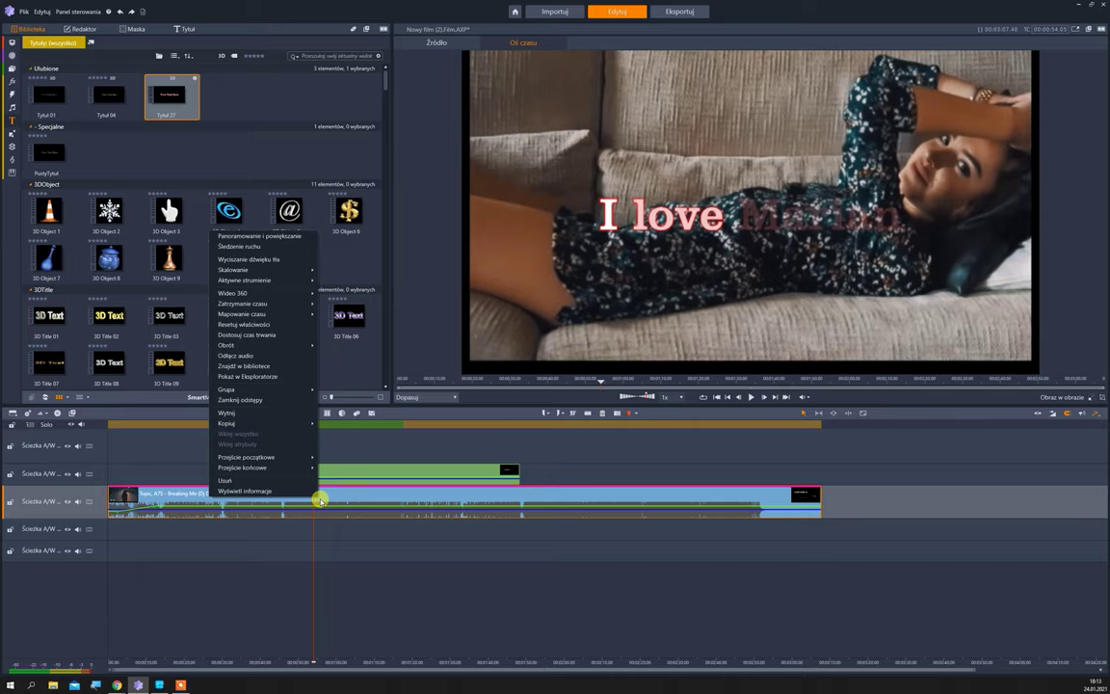
left_click(247, 356)
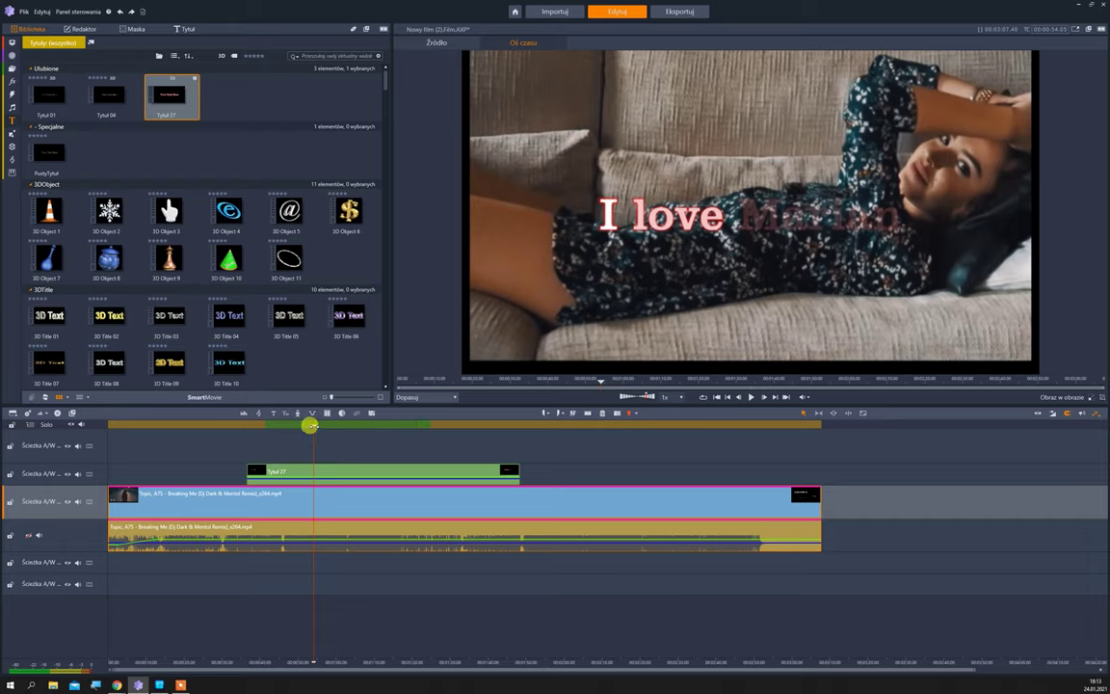
Split the video clip with its detached audio, and the title clip, at the playhead at about 54 seconds.
key("n")
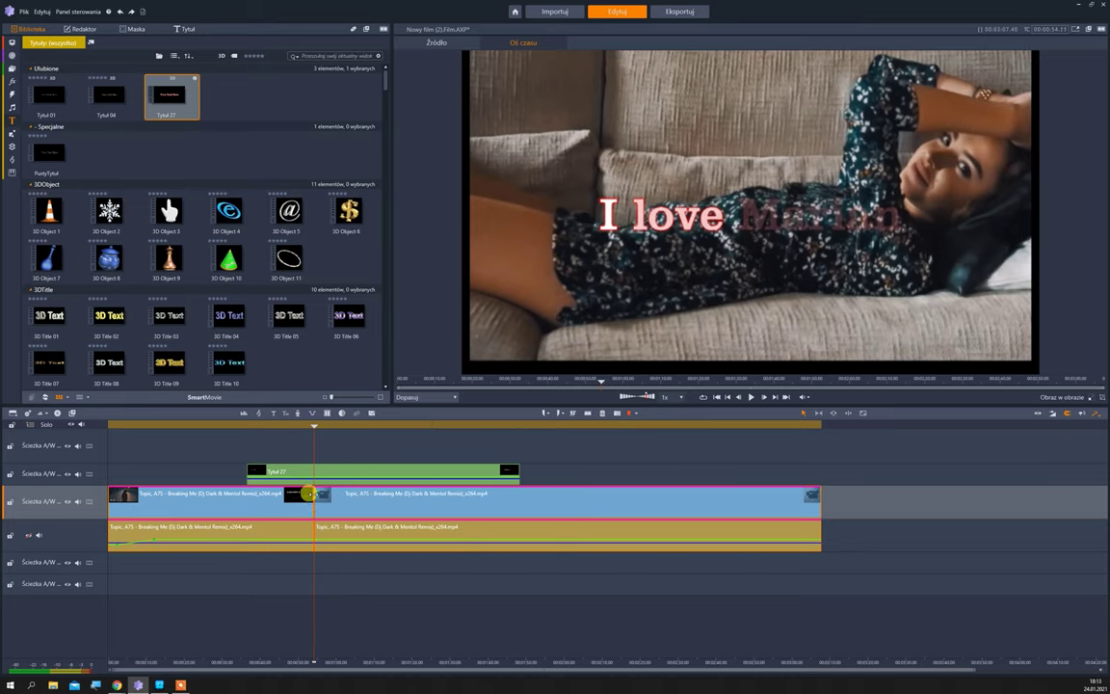
left_click(325, 470)
key("n")
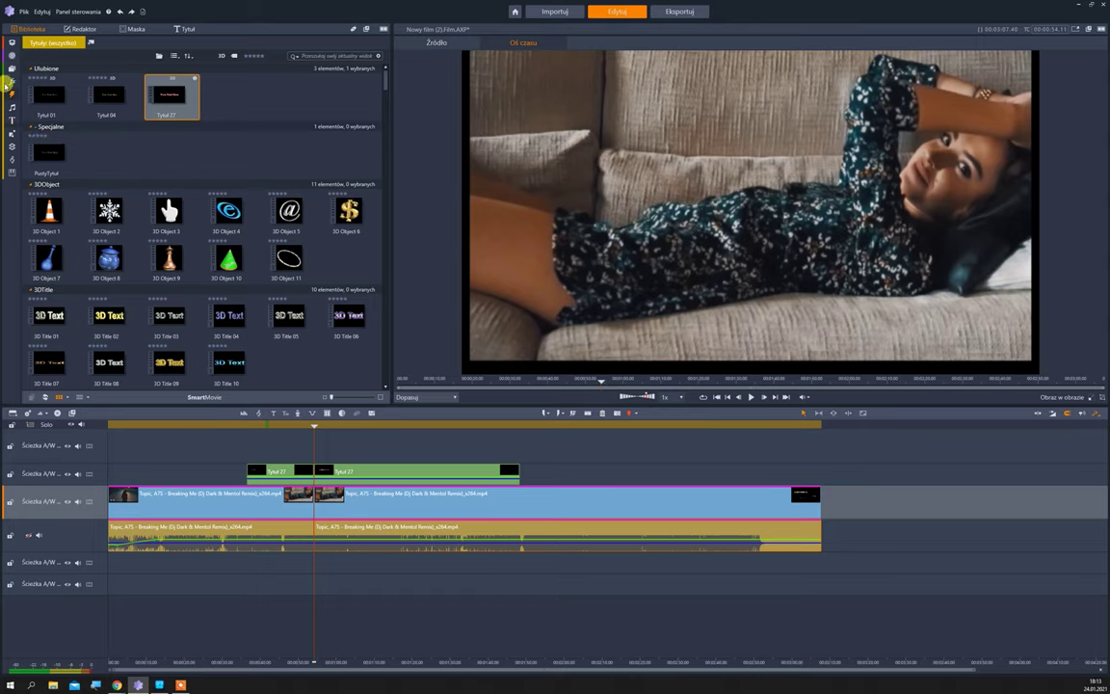
Apply the Cylinder effect from the Artistic effects to the first title segment, and play the timeline from about 35 to 55 seconds.
mouse_move(10, 82)
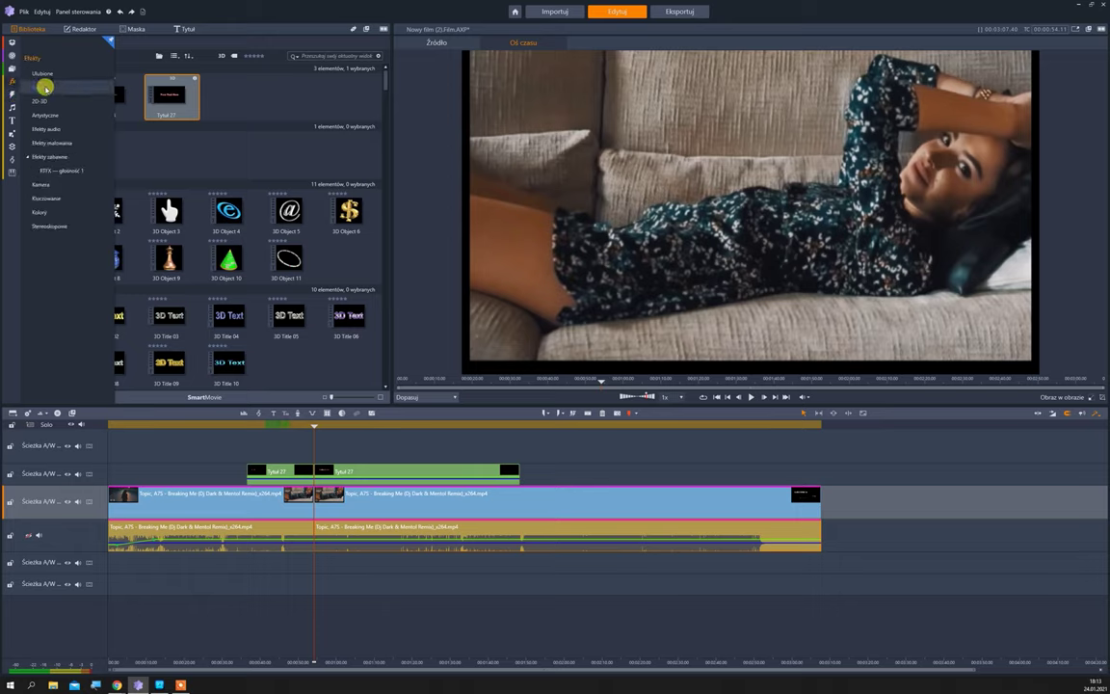
left_click(44, 114)
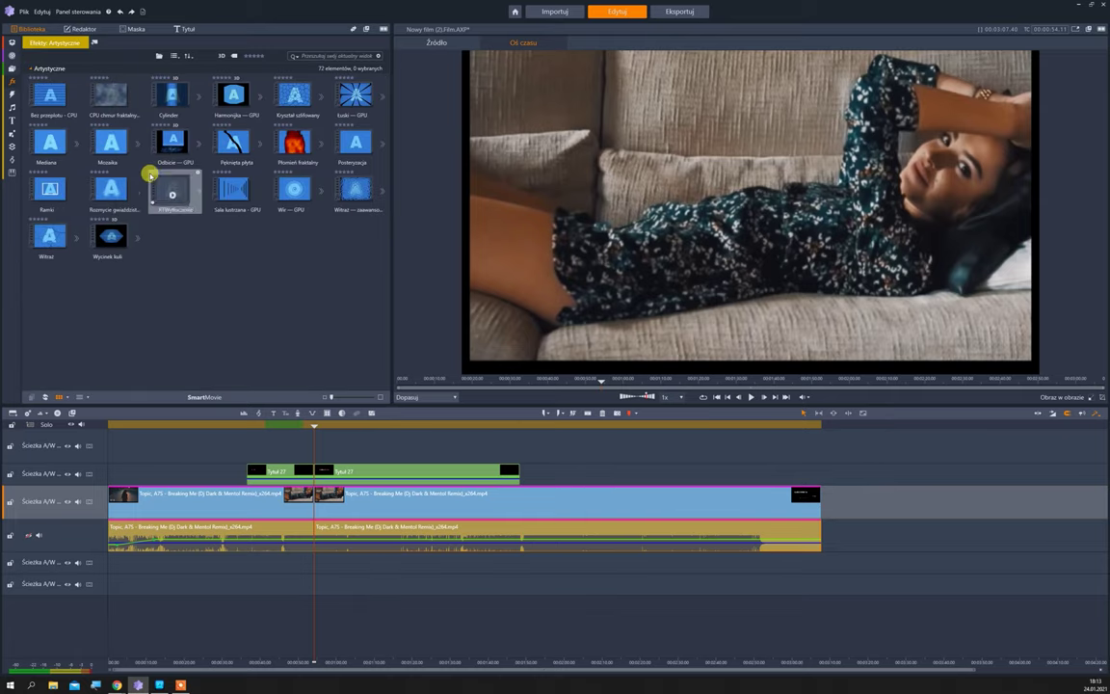
left_click_drag(172, 93, 236, 425)
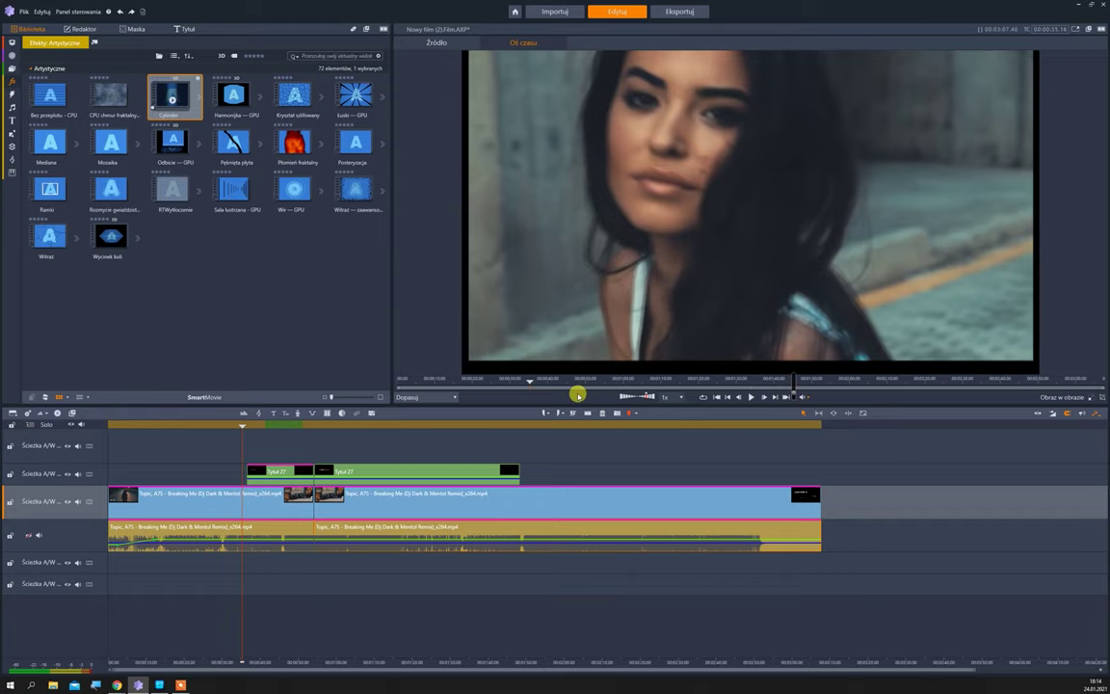
key("space")
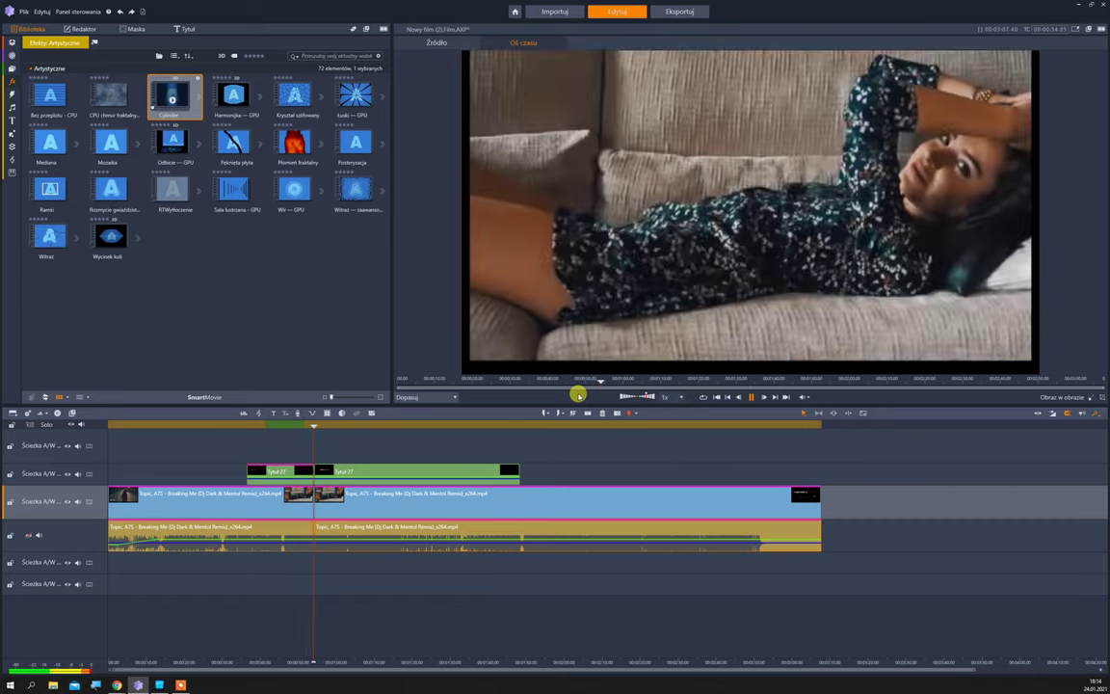
left_click(750, 396)
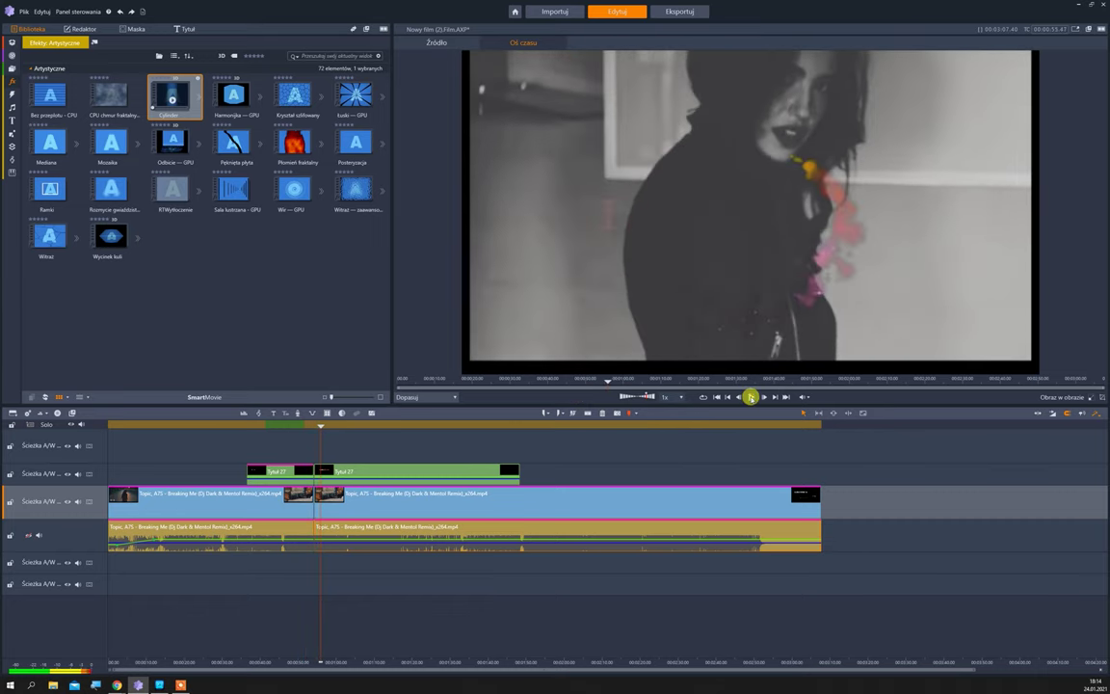